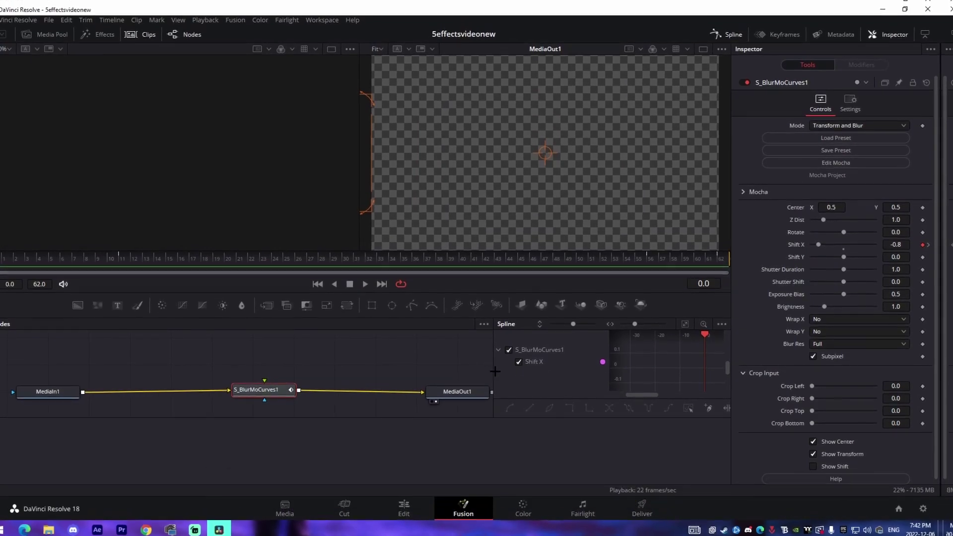
{"action": "left_click", "coordinate": [722, 34]}
{"action": "left_click", "coordinate": [722, 42]}
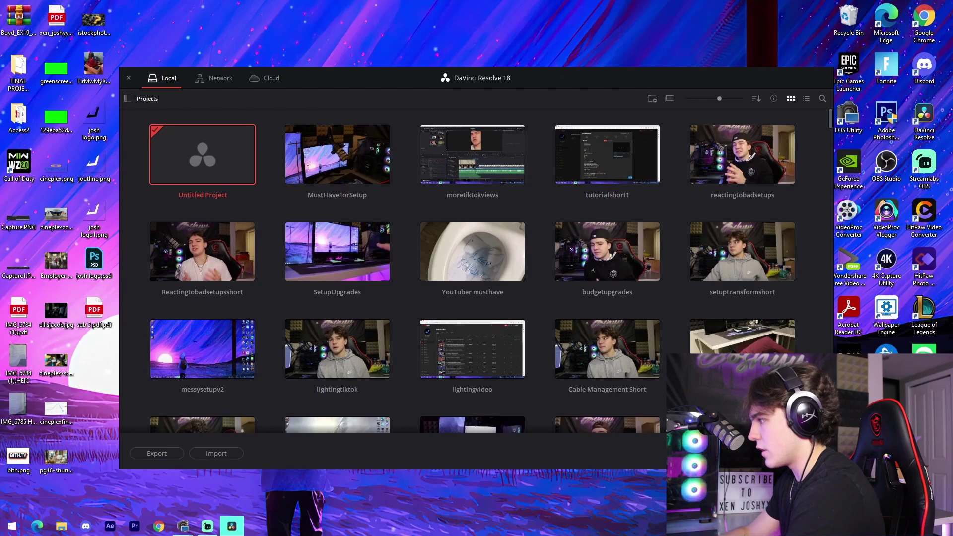
- Create a new project named 5effectsvideonew
{"action": "key", "text": "ctrl+n"}
{"action": "type", "text": "5effectsvideone"}
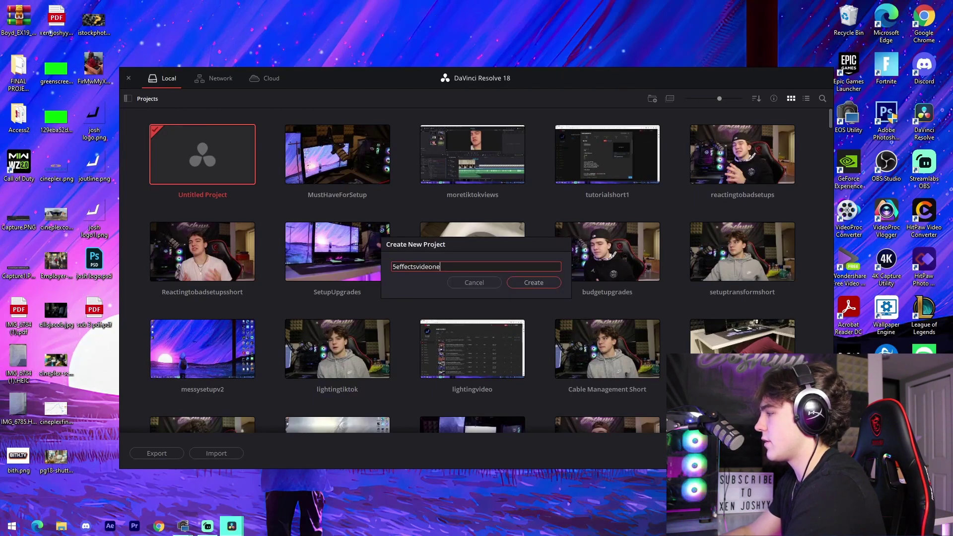
{"action": "key", "text": "Return"}
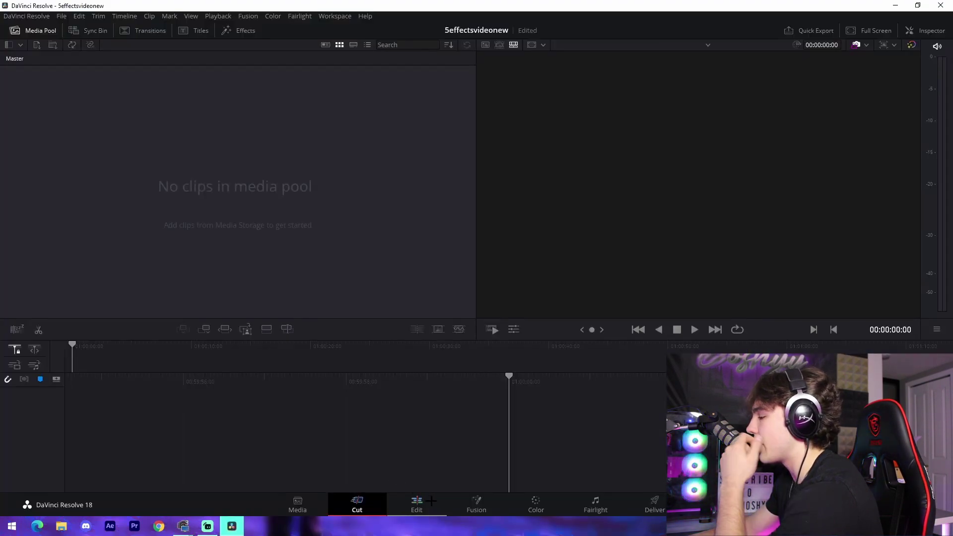
- On the Edit page, set the project's timeline frame rate to 60 frames per second and save the project settings
{"action": "left_click", "coordinate": [431, 500]}
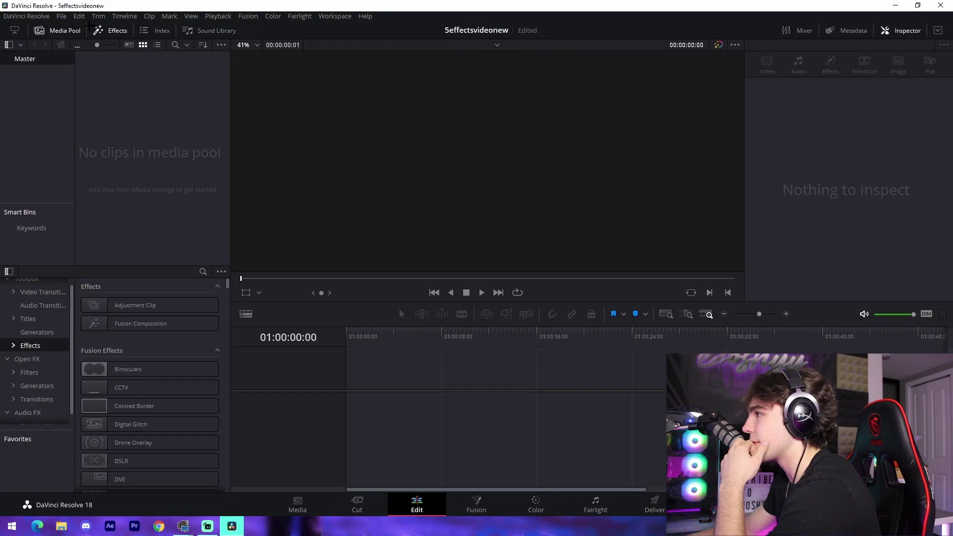
{"action": "left_click", "coordinate": [61, 16]}
{"action": "left_click", "coordinate": [84, 204]}
{"action": "left_click", "coordinate": [472, 200]}
{"action": "scroll", "coordinate": [464, 303], "scroll_direction": "down", "scroll_amount": 1}
{"action": "left_click", "coordinate": [466, 311]}
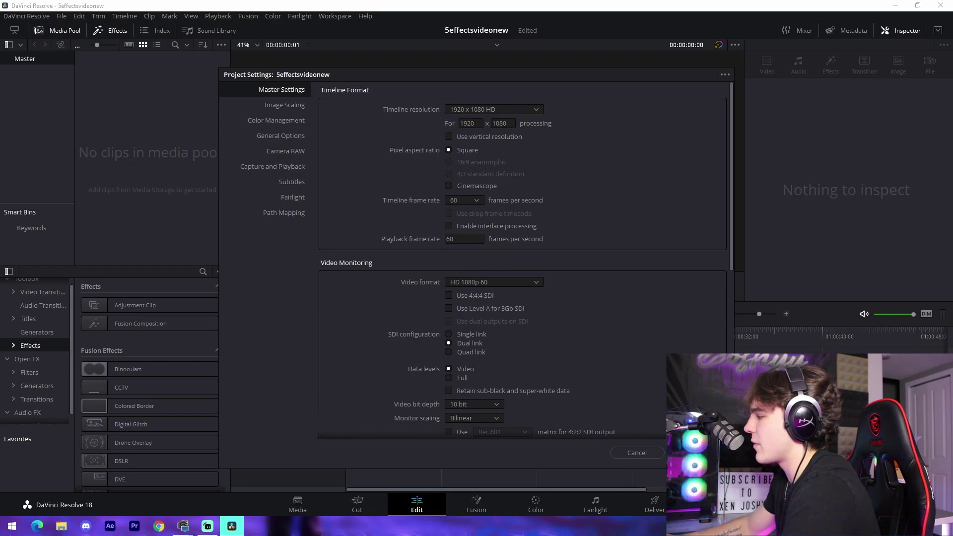
{"action": "left_click", "coordinate": [698, 453]}
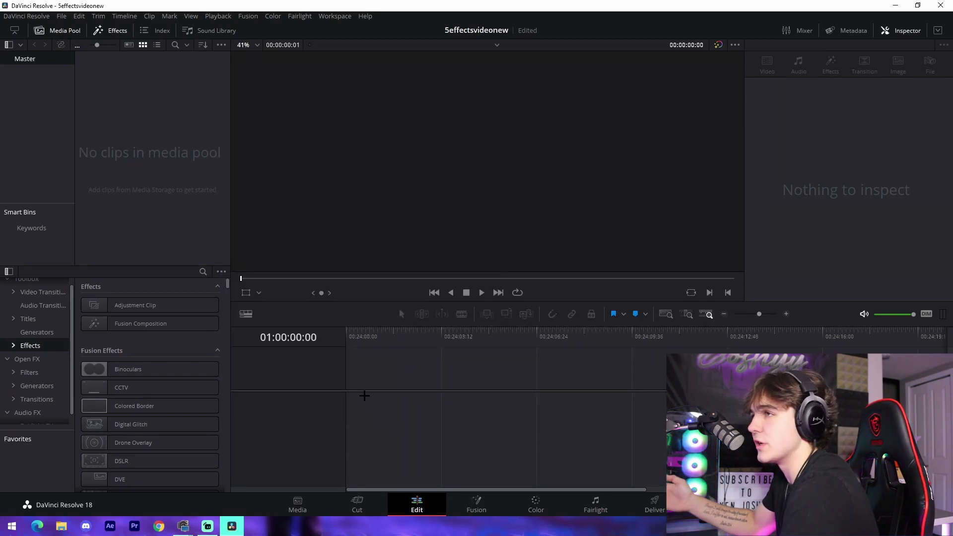
- Switch to File Explorer and open the 4TB hard drive (E:) to look for the footage folder
{"action": "key", "text": "super+e"}
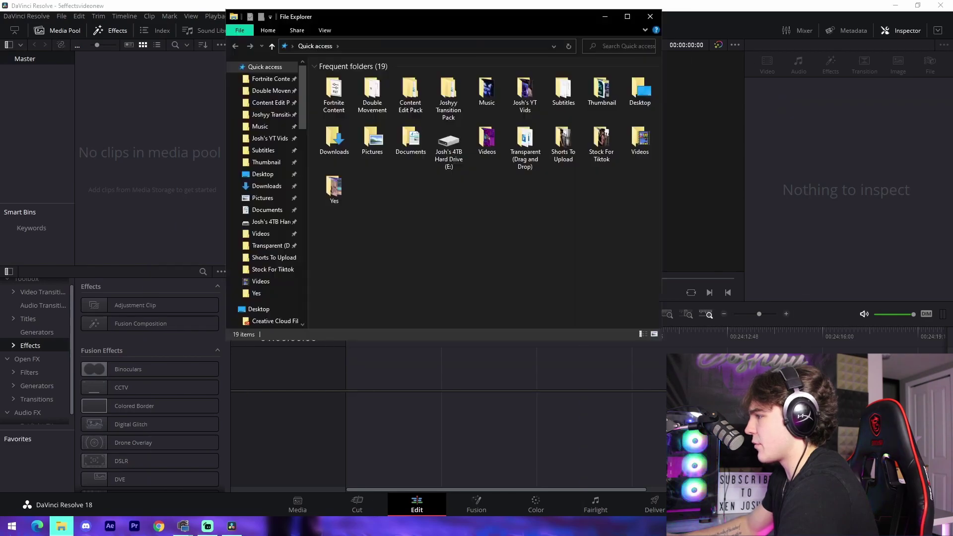
{"action": "left_click", "coordinate": [261, 151]}
{"action": "left_click", "coordinate": [313, 46]}
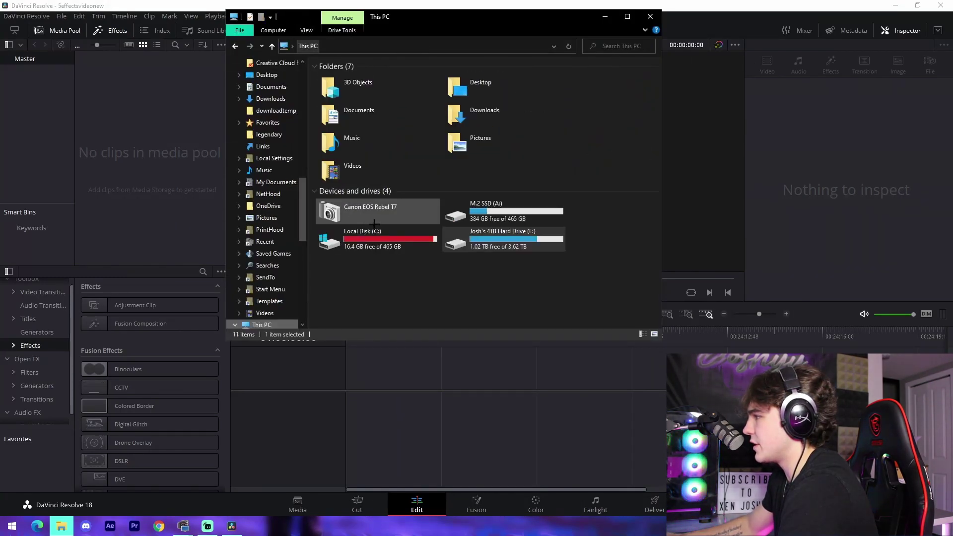
{"action": "double_click", "coordinate": [459, 239]}
{"action": "scroll", "coordinate": [434, 250], "scroll_direction": "down", "scroll_amount": 4}
{"action": "scroll", "coordinate": [434, 249], "scroll_direction": "down", "scroll_amount": 6}
{"action": "left_click_drag", "start_coordinate": [658, 93], "coordinate": [667, 198]}
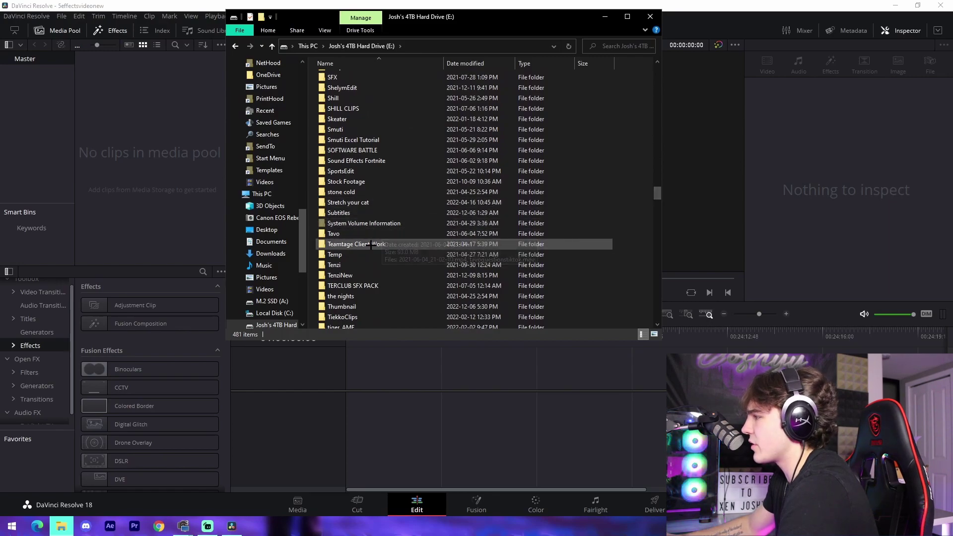
- Locate the MVI_0494.MOV clip in its folder and add it to a new timeline in DaVinci Resolve
{"action": "scroll", "coordinate": [369, 275], "scroll_direction": "down", "scroll_amount": 1}
{"action": "scroll", "coordinate": [369, 276], "scroll_direction": "up", "scroll_amount": 3}
{"action": "double_click", "coordinate": [353, 161]}
{"action": "double_click", "coordinate": [443, 208]}
{"action": "double_click", "coordinate": [342, 91]}
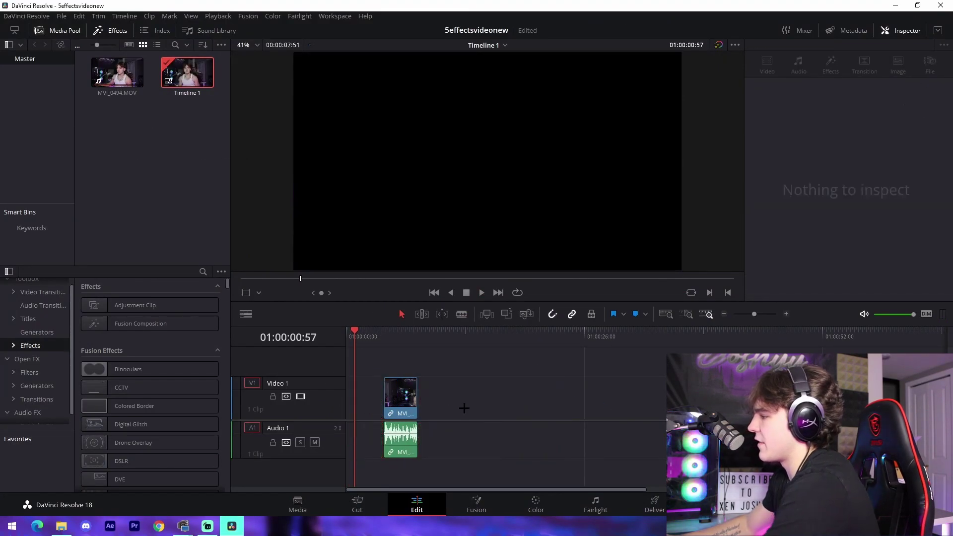
- Move the MVI_0494.MOV clip to the very start of the timeline and enlarge the timeline view around it
{"action": "left_click_drag", "start_coordinate": [401, 404], "coordinate": [371, 404]}
{"action": "left_click_drag", "start_coordinate": [353, 334], "coordinate": [346, 334]}
{"action": "left_click_drag", "start_coordinate": [372, 401], "coordinate": [363, 401]}
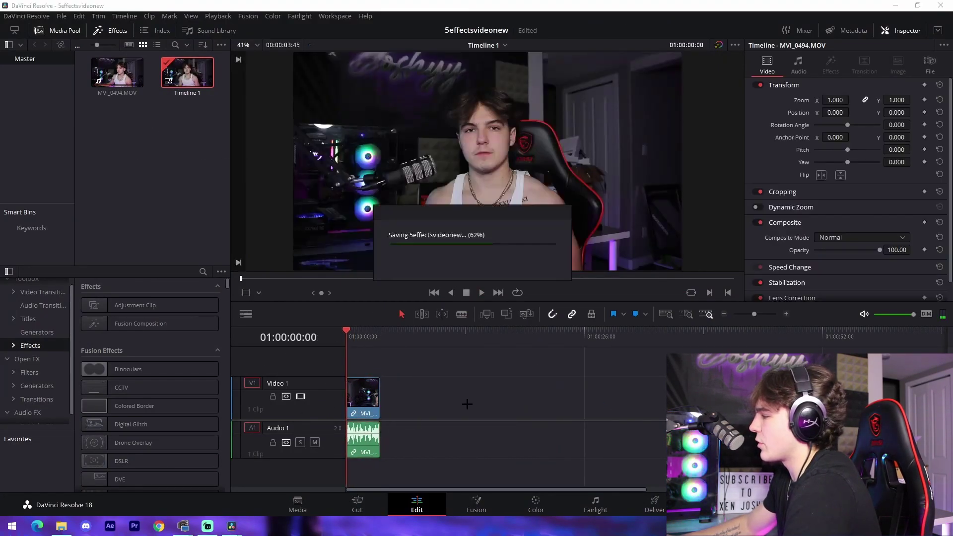
{"action": "left_click_drag", "start_coordinate": [753, 316], "coordinate": [761, 314]}
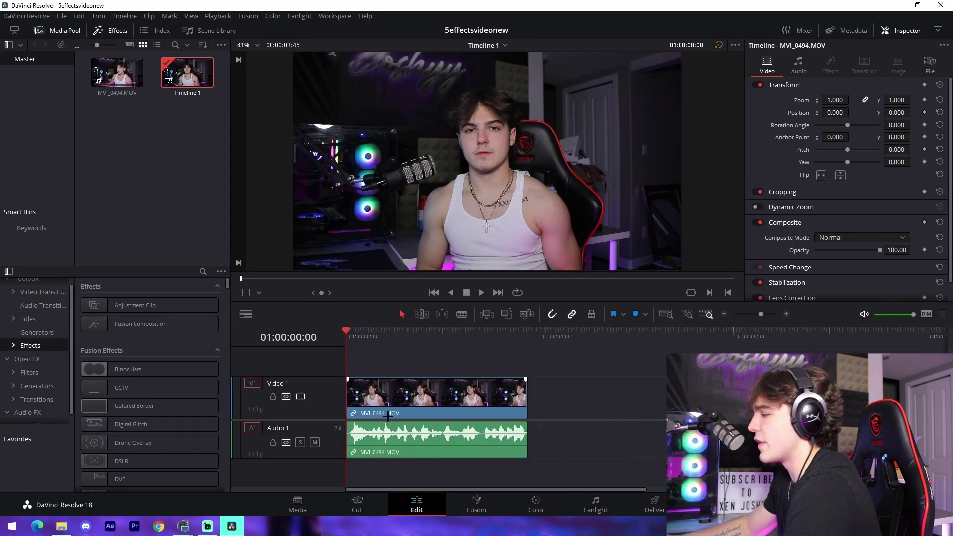
{"action": "left_click_drag", "start_coordinate": [375, 419], "coordinate": [375, 431]}
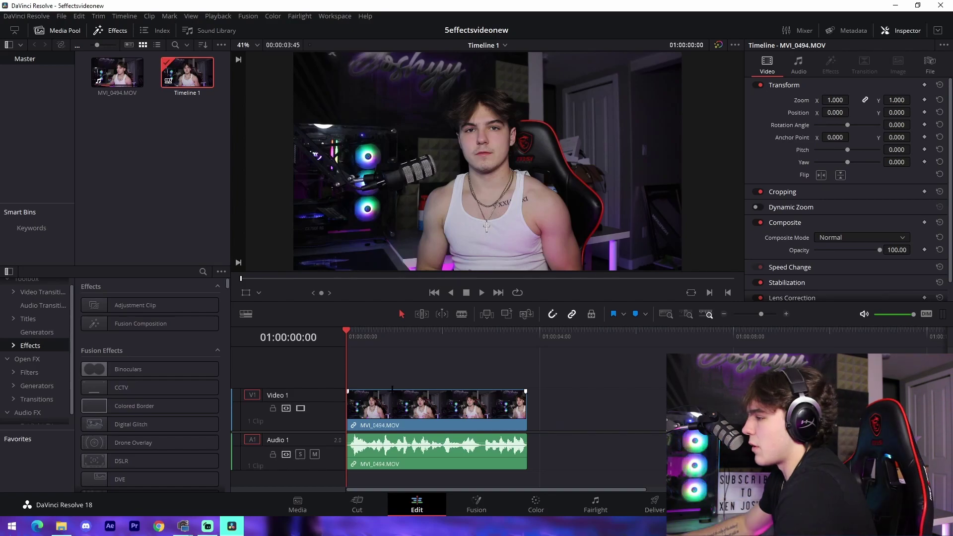
- Add a Text title above the video at the timeline start, shorten it to about 1.6 seconds, and preview it
{"action": "left_click", "coordinate": [32, 320]}
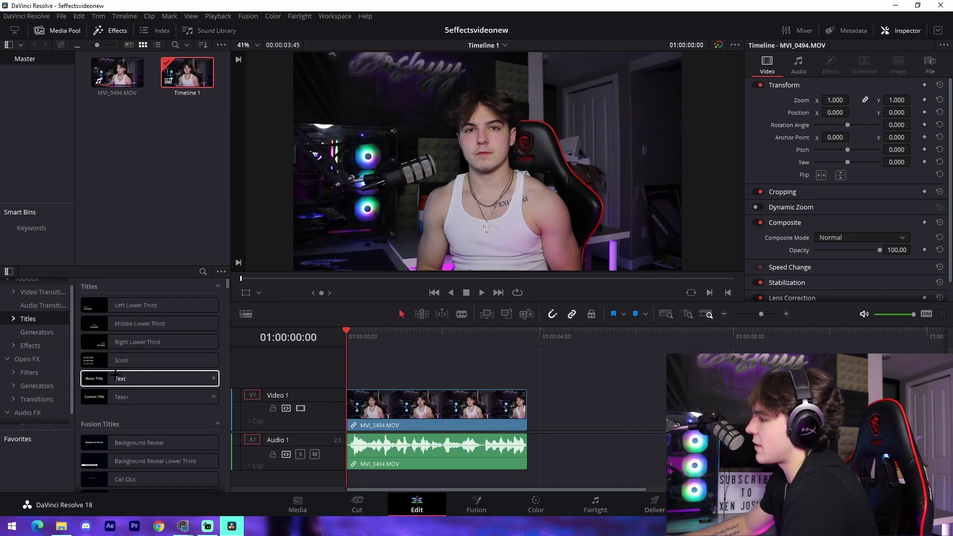
{"action": "left_click_drag", "start_coordinate": [149, 378], "coordinate": [435, 368]}
{"action": "left_click_drag", "start_coordinate": [586, 371], "coordinate": [405, 373]}
{"action": "key", "text": "space"}
{"action": "key", "text": "space"}
- Replace the title's text with "SO I ACTUALLY REVEALED"
{"action": "left_click", "coordinate": [757, 134]}
{"action": "key", "text": "ctrl+a"}
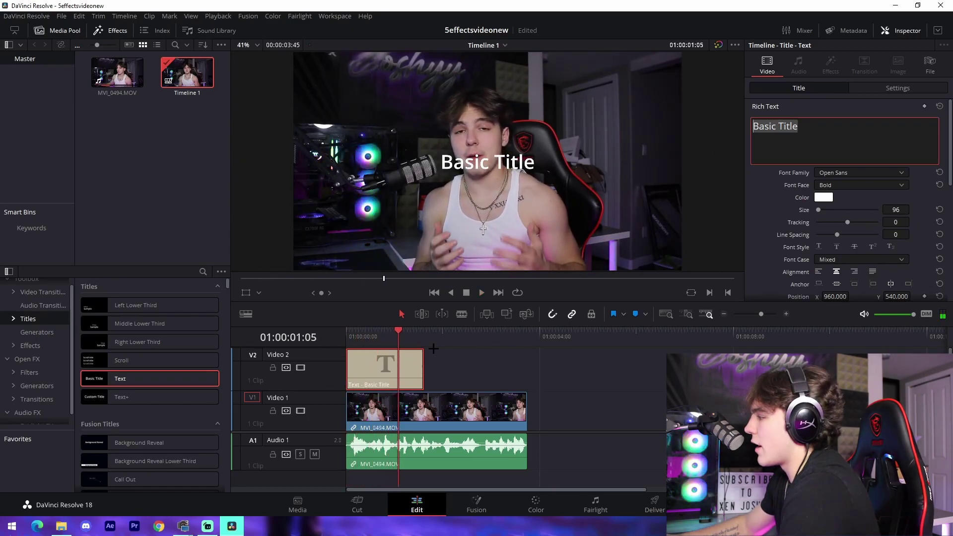
{"action": "type", "text": "SO"}
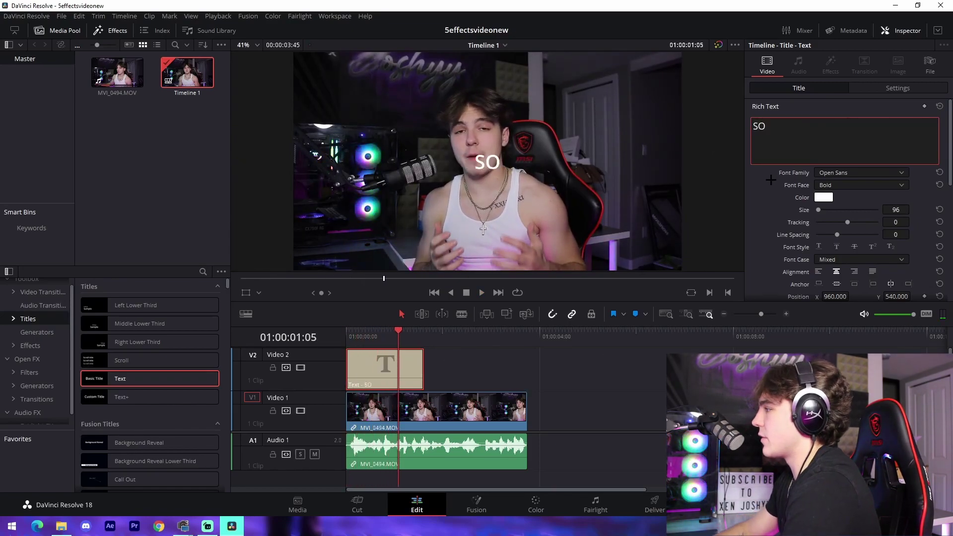
{"action": "type", "text": " I ACTUALLY RE"}
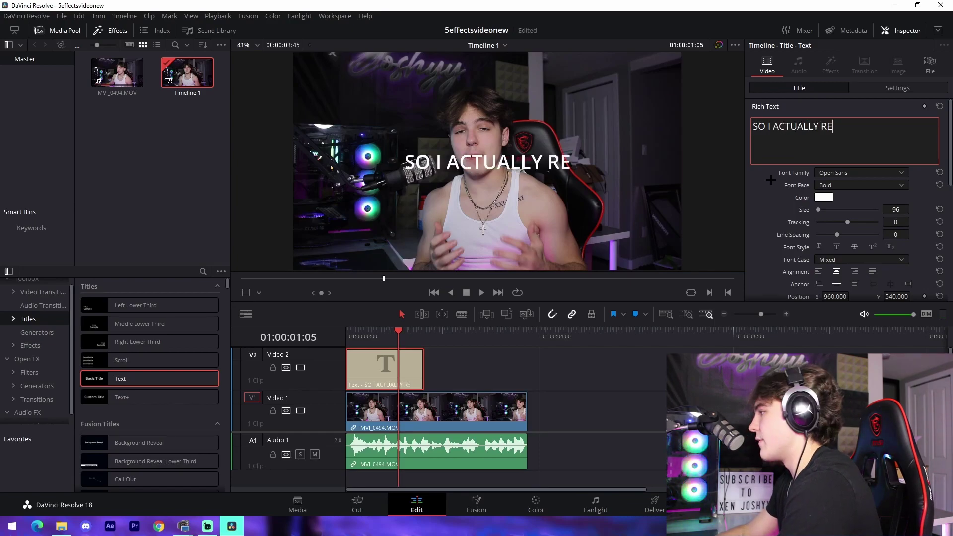
{"action": "type", "text": "VEALED"}
- Change the title's font family to a bold, rounded display font and set its color to yellow
{"action": "left_click", "coordinate": [861, 172]}
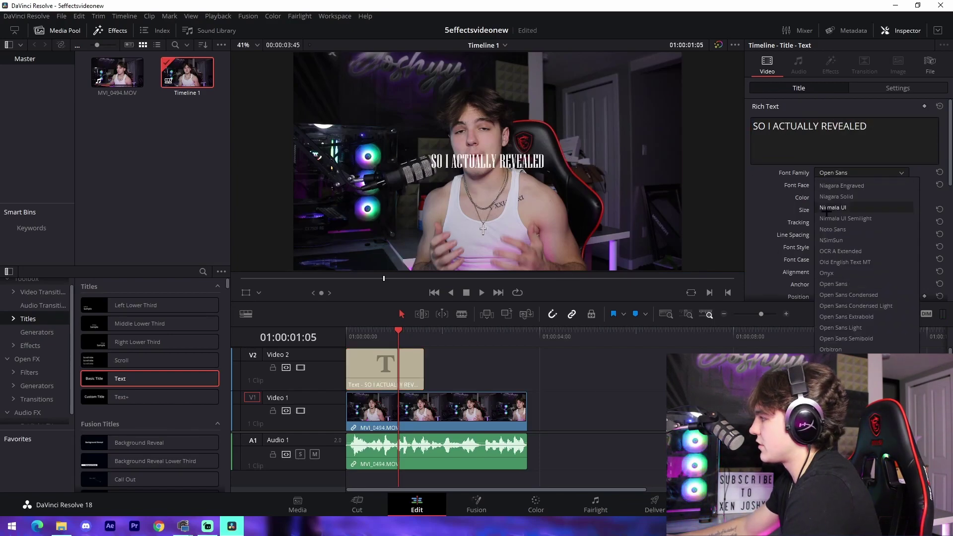
{"action": "scroll", "coordinate": [866, 268], "scroll_direction": "up", "scroll_amount": 10}
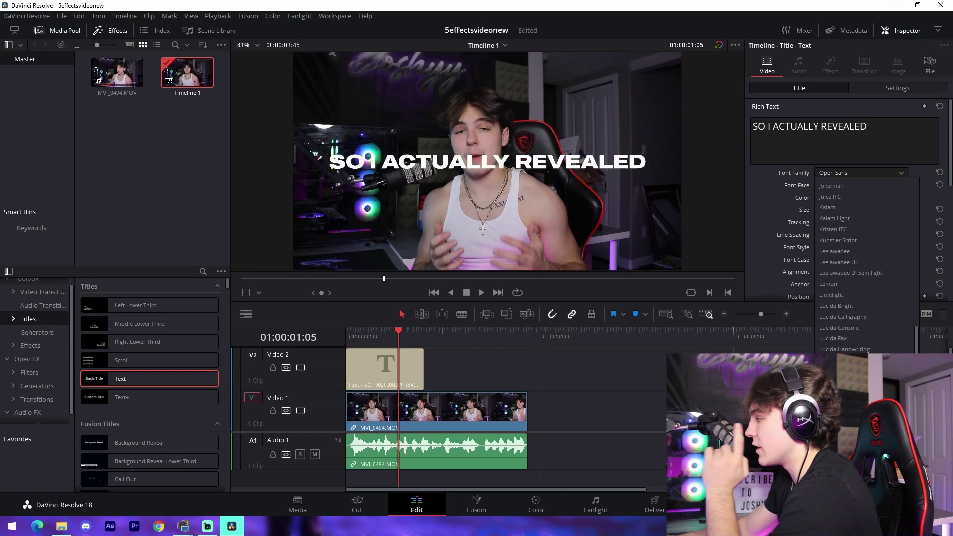
{"action": "left_click", "coordinate": [836, 393]}
{"action": "left_click", "coordinate": [829, 198]}
{"action": "left_click_drag", "start_coordinate": [543, 172], "coordinate": [547, 159]}
{"action": "left_click", "coordinate": [598, 351]}
- Give the title a black stroke of size 5
{"action": "scroll", "coordinate": [827, 215], "scroll_direction": "down", "scroll_amount": 5}
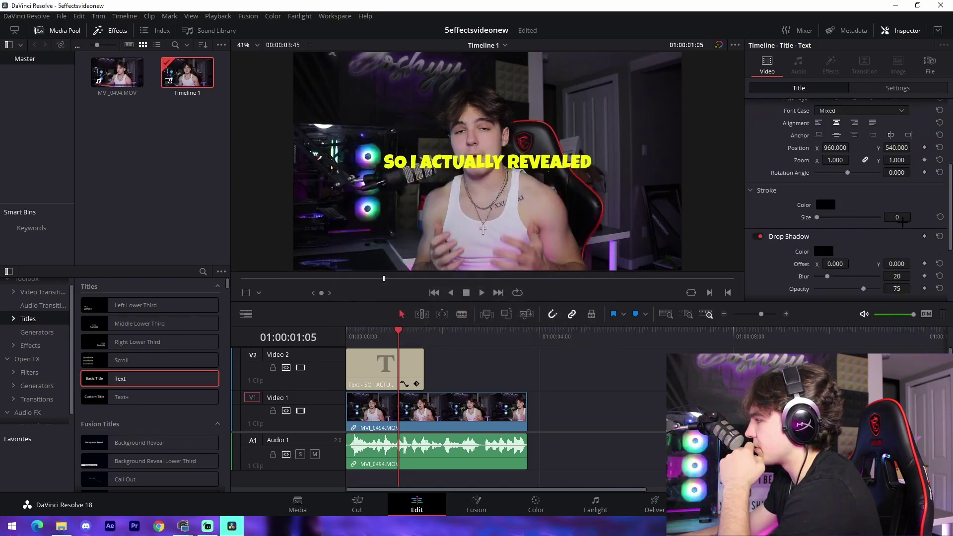
{"action": "left_click_drag", "start_coordinate": [901, 219], "coordinate": [913, 216]}
{"action": "scroll", "coordinate": [784, 248], "scroll_direction": "down", "scroll_amount": 2}
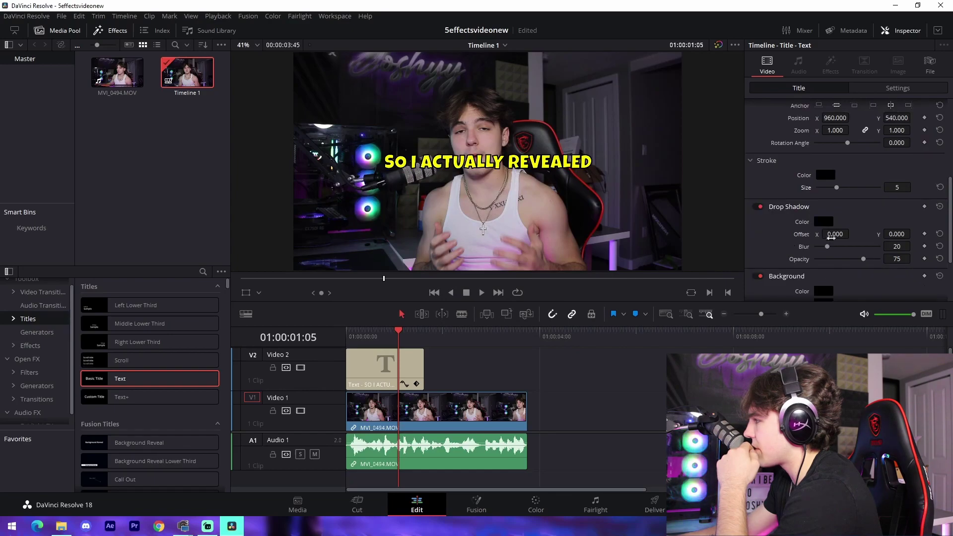
- Lower the title in the frame by setting its transform Position Y to -479
{"action": "left_click", "coordinate": [416, 370]}
{"action": "left_click", "coordinate": [897, 88]}
{"action": "left_click_drag", "start_coordinate": [900, 134], "coordinate": [670, 134]}
- Play the speech to find where the phrase ends, trim the title's end to 01:00:01:03, and replay it from the start
{"action": "left_click", "coordinate": [461, 369]}
{"action": "key", "text": "space"}
{"action": "left_click", "coordinate": [348, 340]}
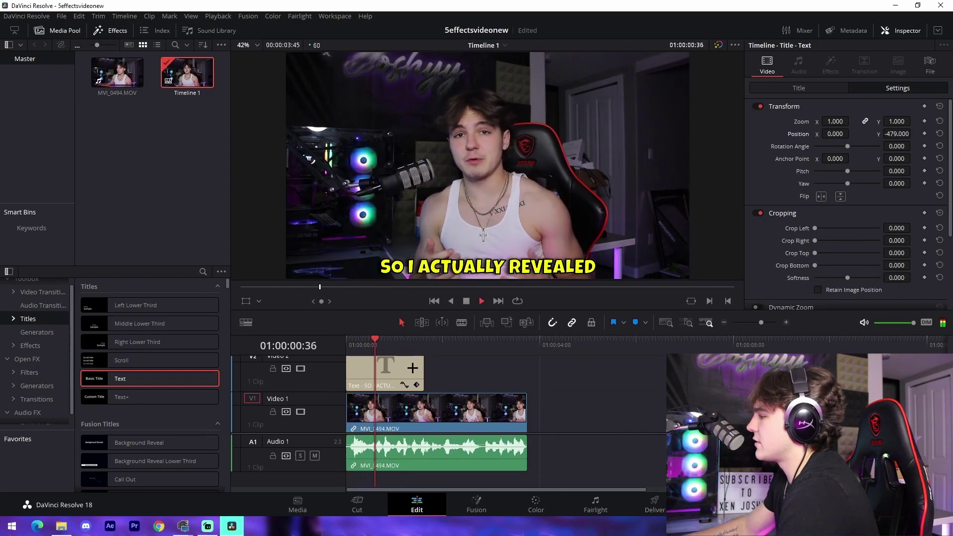
{"action": "key", "text": "space"}
{"action": "left_click_drag", "start_coordinate": [424, 374], "coordinate": [396, 374]}
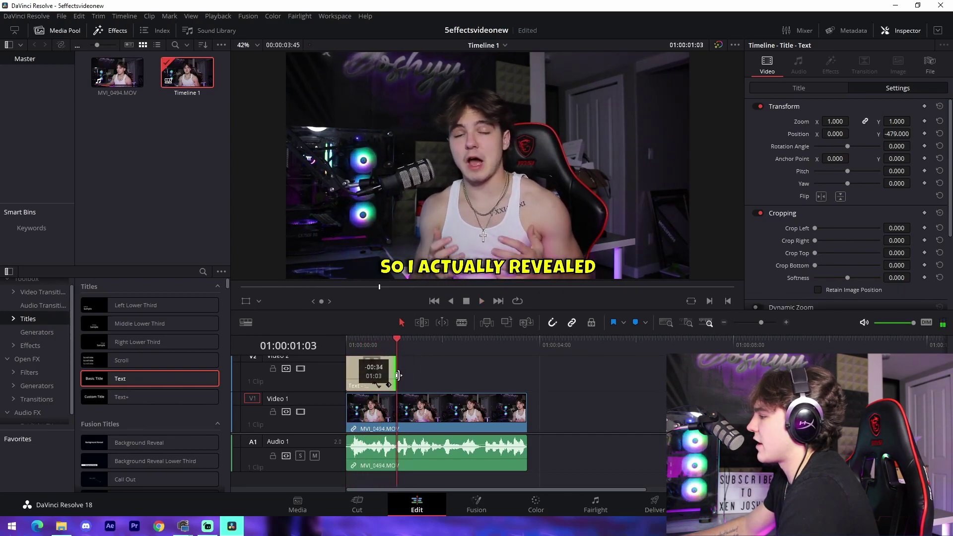
{"action": "key", "text": "Home"}
{"action": "key", "text": "space"}
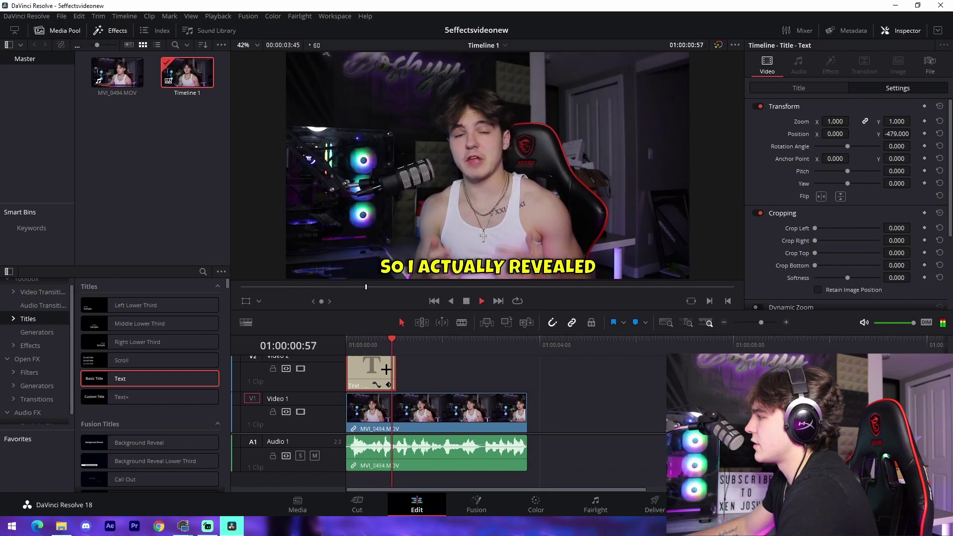
{"action": "key", "text": "space"}
{"action": "key", "text": "Home"}
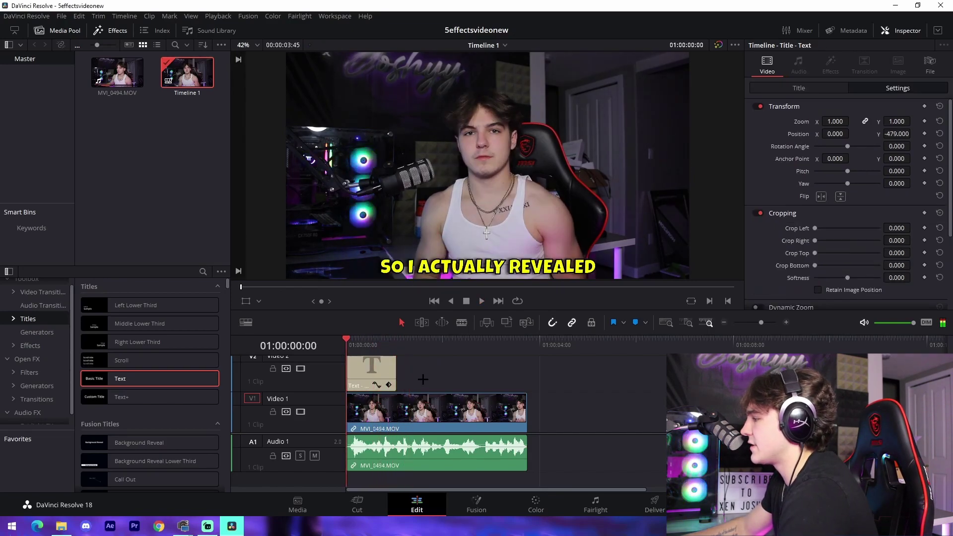
- Convert the title into a compound clip
{"action": "right_click", "coordinate": [370, 366]}
{"action": "left_click", "coordinate": [397, 372]}
{"action": "left_click", "coordinate": [539, 293]}
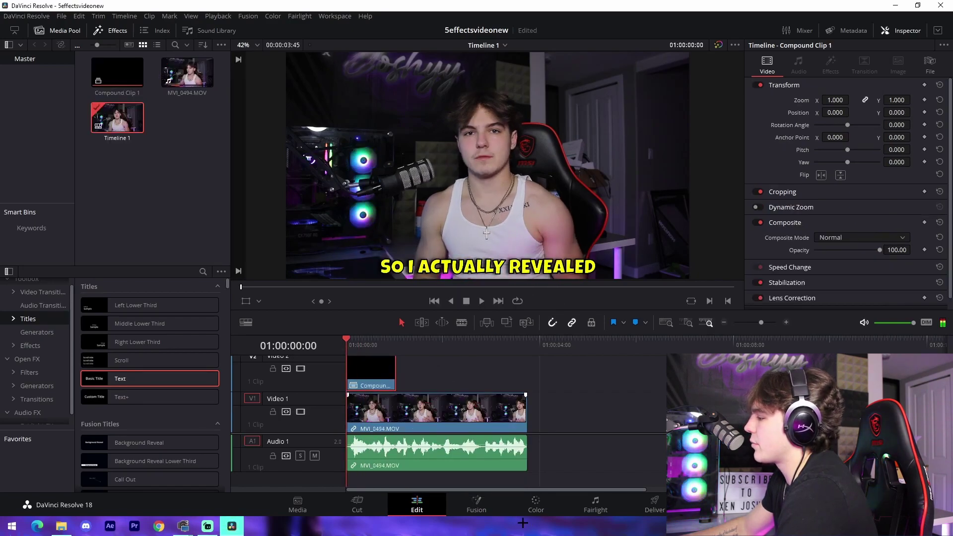
- On the Fusion page, add an S_BlurMoCurves node between MediaIn1 and MediaOut1
{"action": "left_click", "coordinate": [476, 504]}
{"action": "key", "text": "shift+space"}
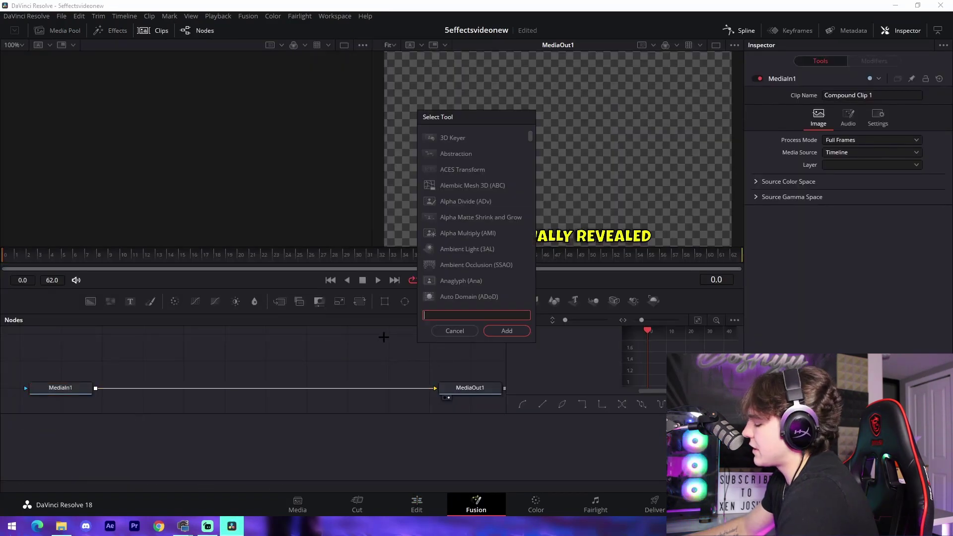
{"action": "type", "text": "blurmo"}
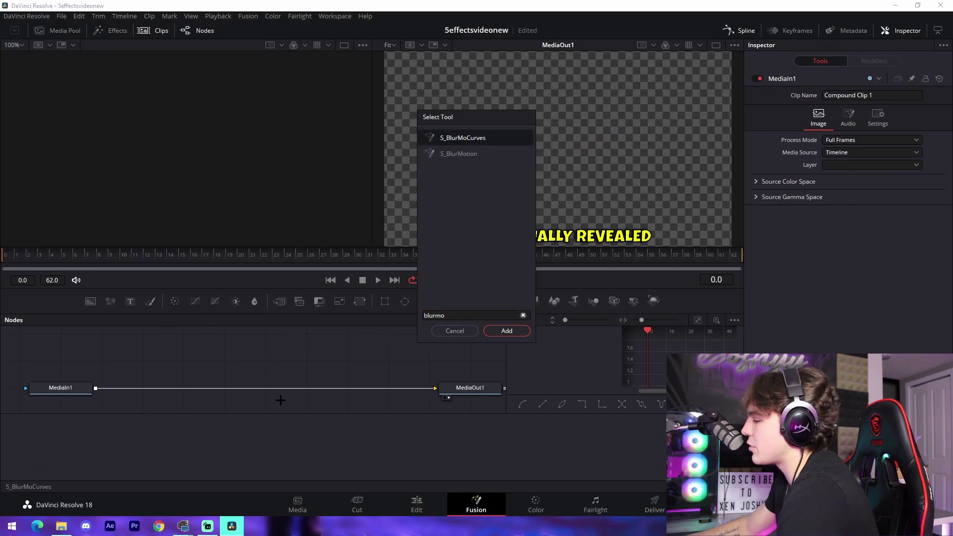
{"action": "key", "text": "Return"}
{"action": "left_click_drag", "start_coordinate": [323, 358], "coordinate": [274, 399]}
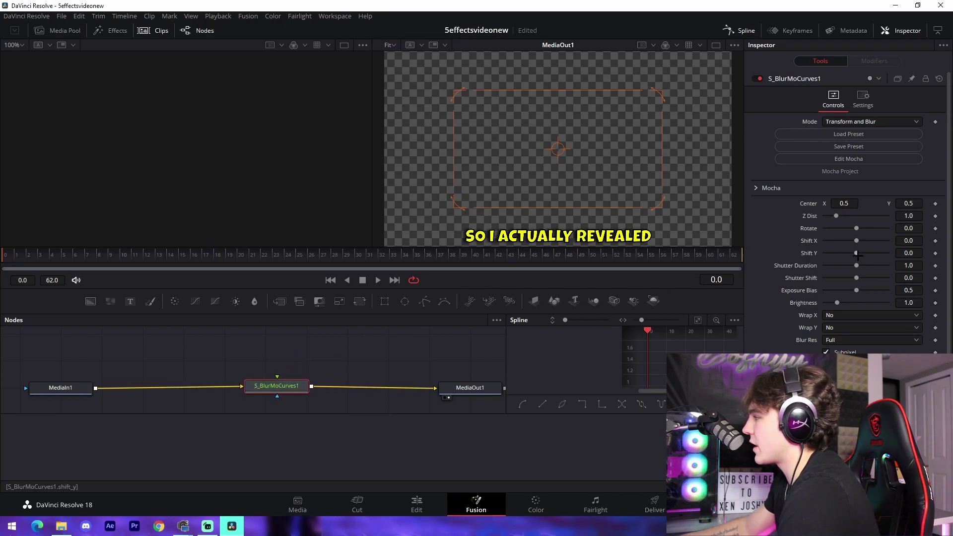
- Keyframe the S_BlurMoCurves Shift X value at frame 0 and set it to -0.8
{"action": "left_click", "coordinate": [935, 215]}
{"action": "left_click", "coordinate": [935, 216]}
{"action": "left_click", "coordinate": [935, 241]}
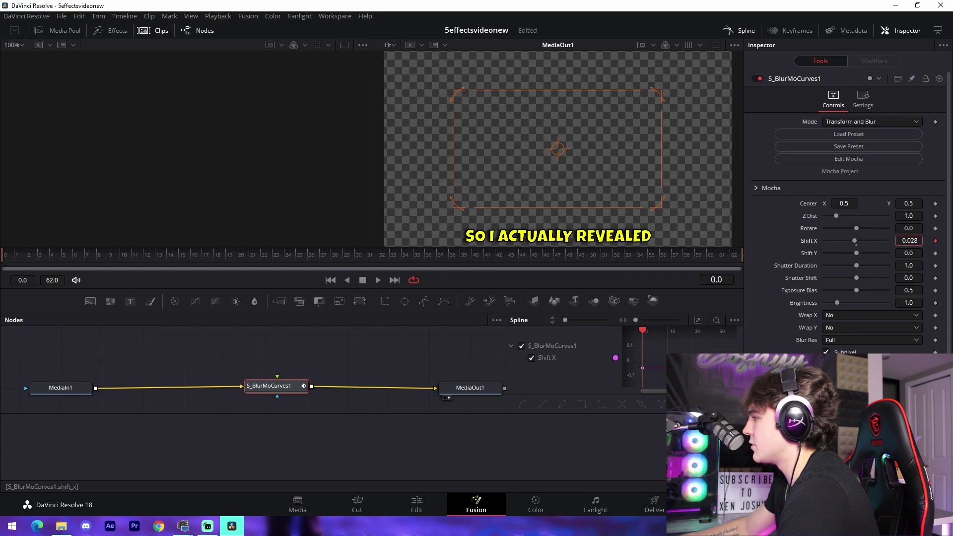
{"action": "left_click_drag", "start_coordinate": [852, 241], "coordinate": [825, 241]}
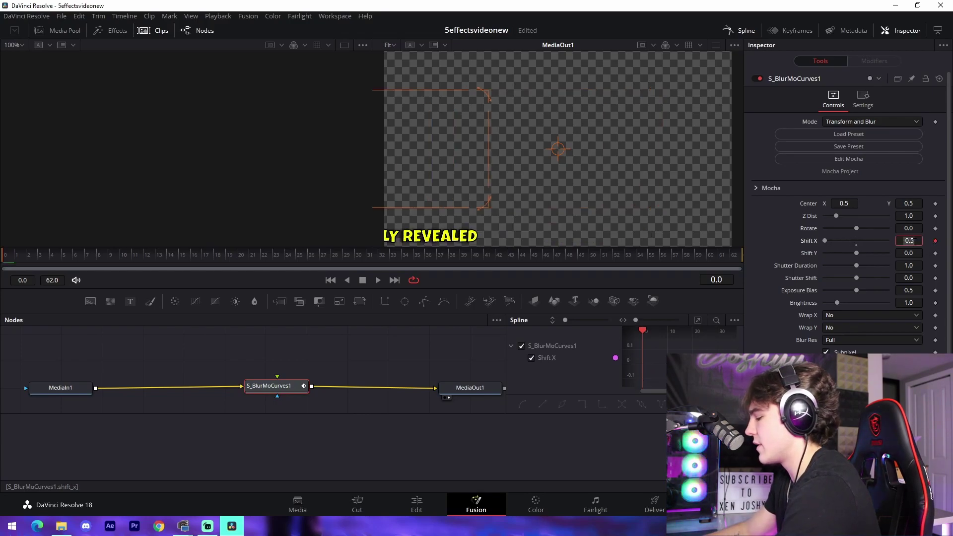
{"action": "key", "text": "BackSpace"}
{"action": "type", "text": "8"}
{"action": "key", "text": "Tab"}
- Keyframe Shift X to 0 at frame 11 so the text slides into place
{"action": "left_click", "coordinate": [78, 270]}
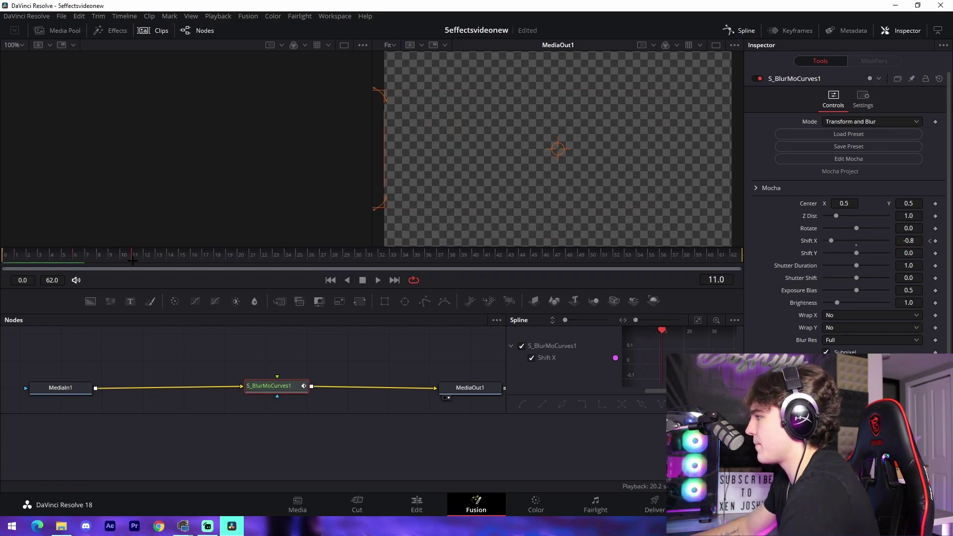
{"action": "type", "text": "0"}
{"action": "key", "text": "Tab"}
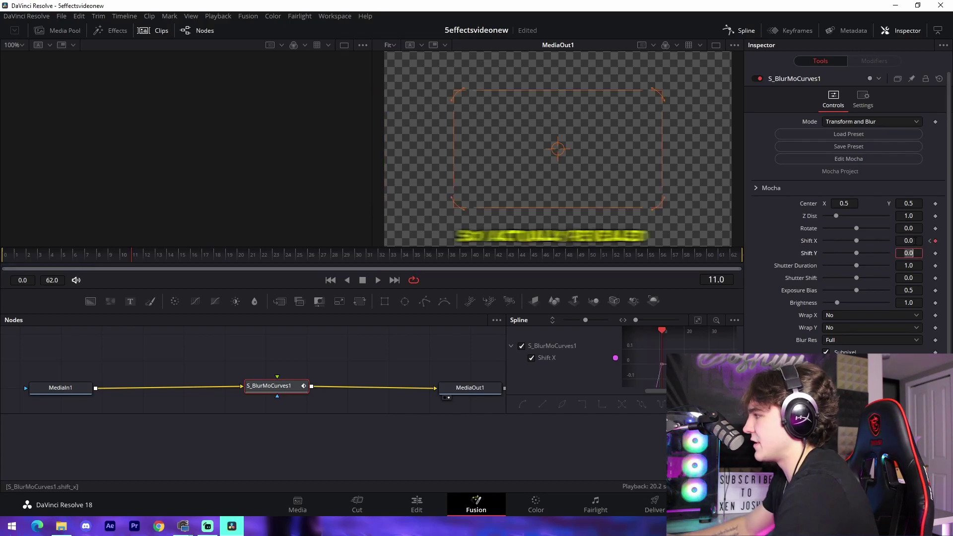
- Keyframe Shift X to hold its position near frame 56 and move to 1 at frame 62, and play the animation
{"action": "left_click", "coordinate": [660, 257]}
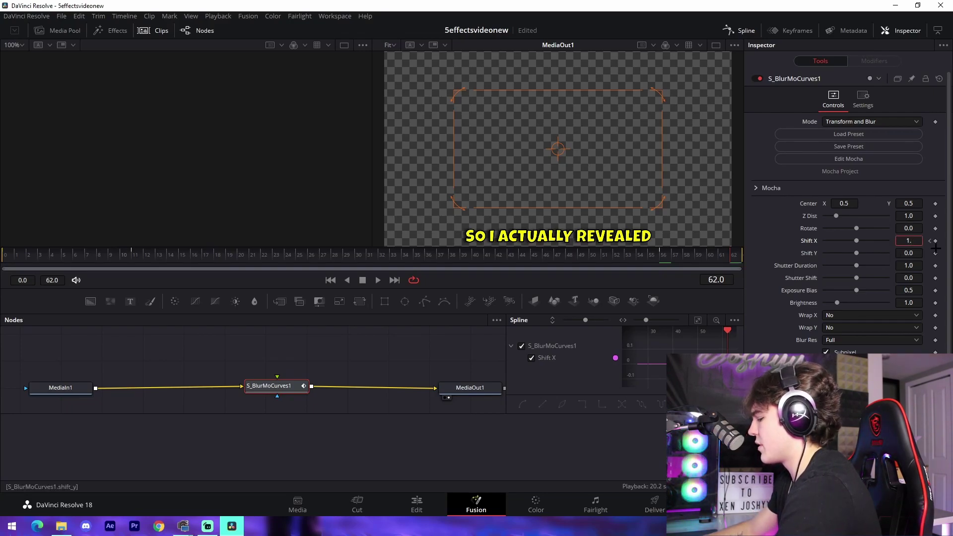
{"action": "type", "text": "1."}
{"action": "key", "text": "BackSpace"}
{"action": "key", "text": "Tab"}
{"action": "key", "text": "space"}
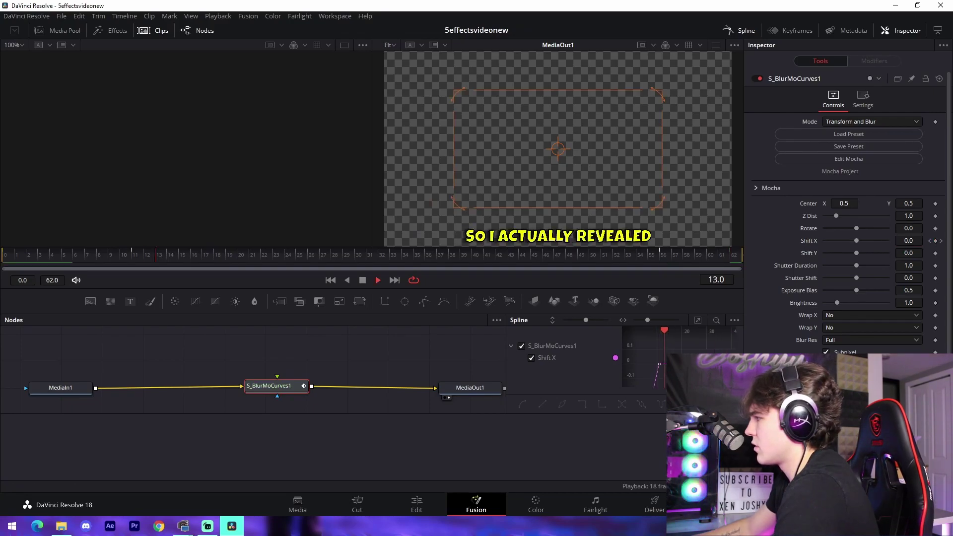
- Reshape the start of the Shift X curve in the Spline editor for a sharper slide-in, and play the animation
{"action": "key", "text": "space"}
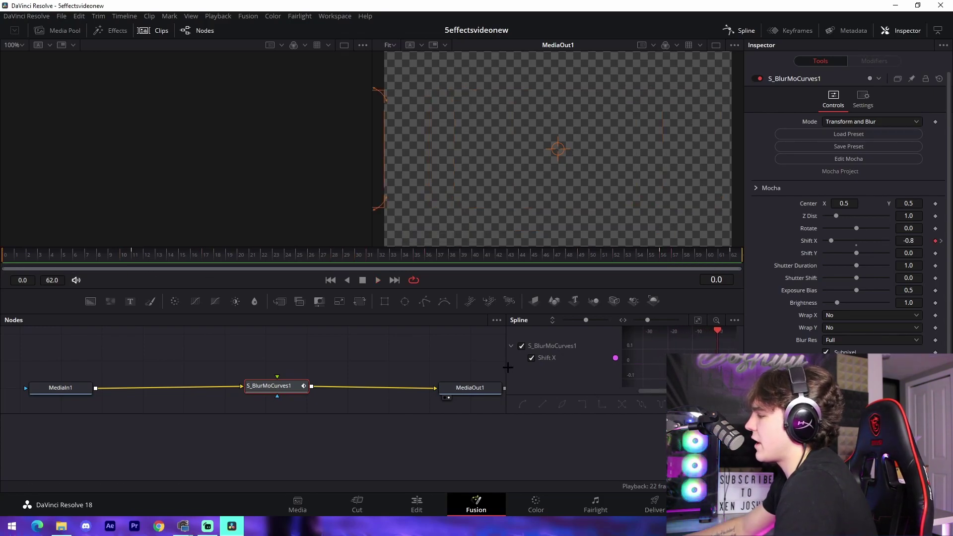
{"action": "left_click", "coordinate": [737, 31]}
{"action": "left_click", "coordinate": [737, 31]}
{"action": "key", "text": "ctrl+f"}
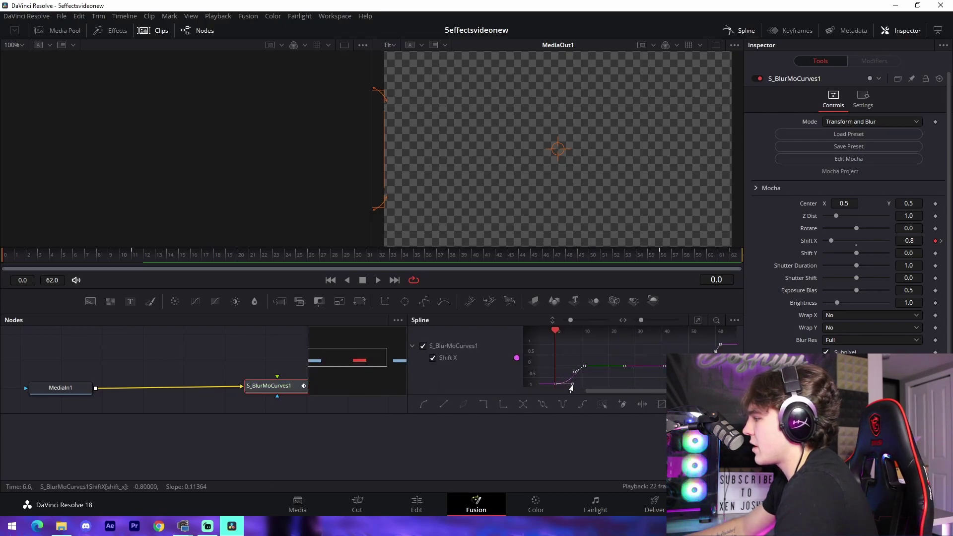
{"action": "left_click_drag", "start_coordinate": [574, 372], "coordinate": [560, 366]}
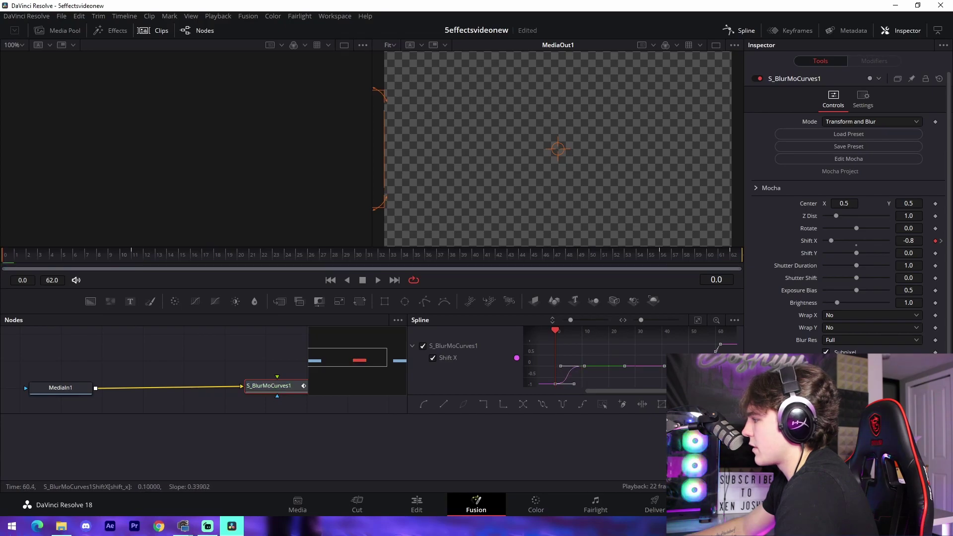
{"action": "key", "text": "space"}
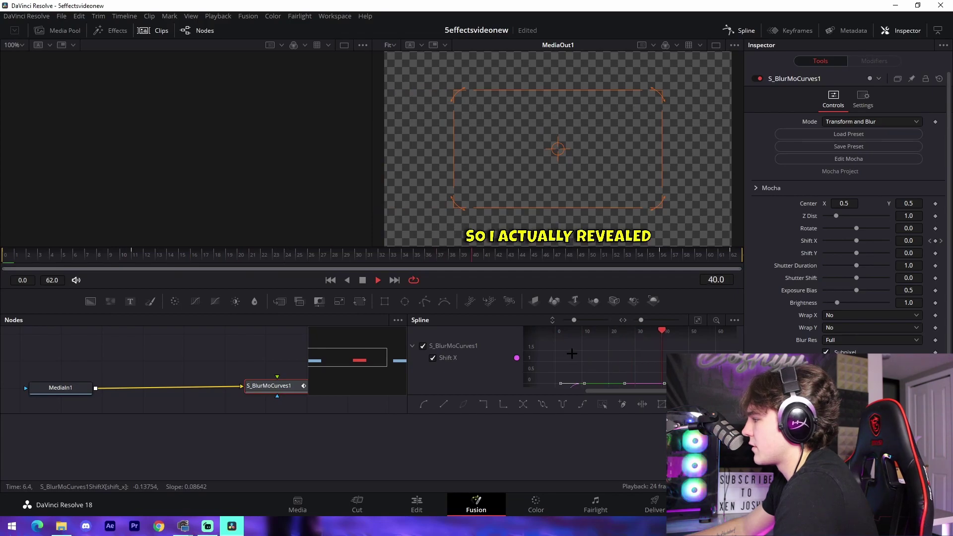
- On the Edit page, set the timeline proxy resolution to Quarter and play the timeline
{"action": "left_click", "coordinate": [416, 504]}
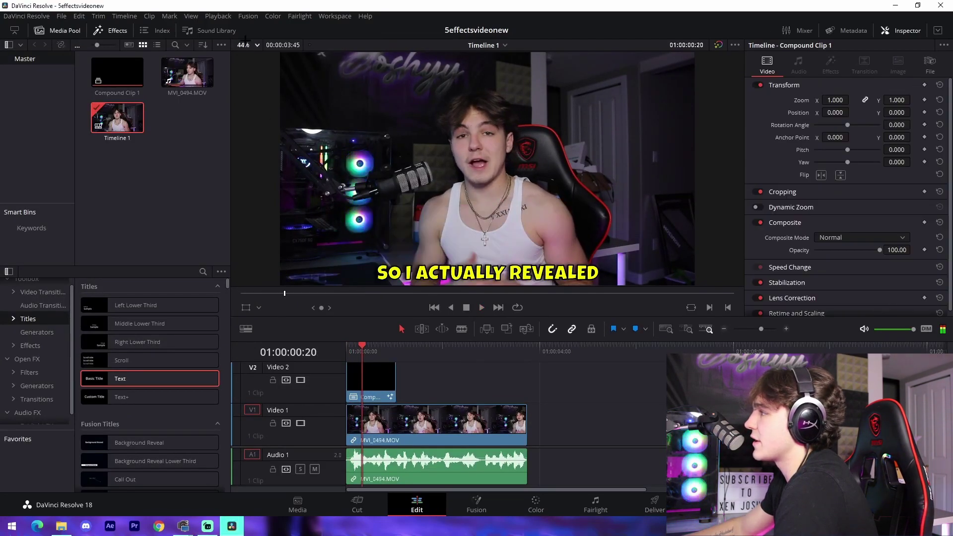
{"action": "left_click", "coordinate": [218, 16]}
{"action": "mouse_move", "coordinate": [256, 50]}
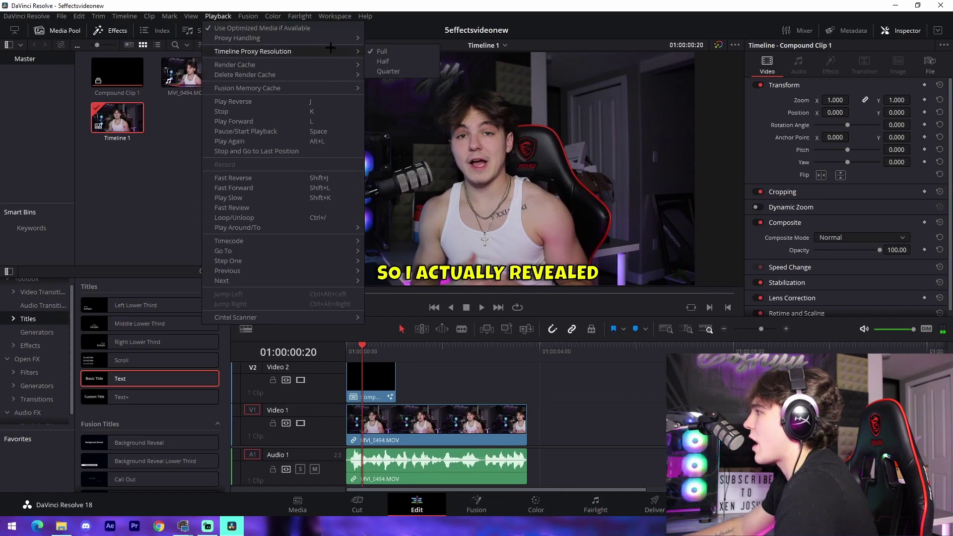
{"action": "left_click", "coordinate": [389, 72]}
{"action": "key", "text": "space"}
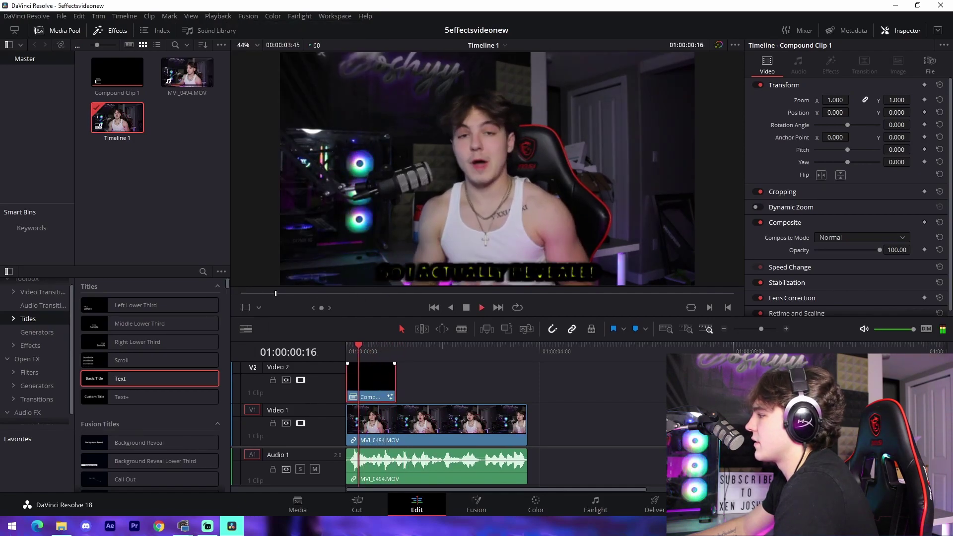
{"action": "key", "text": "space"}
- Set the timeline proxy resolution to Full
{"action": "left_click", "coordinate": [212, 17]}
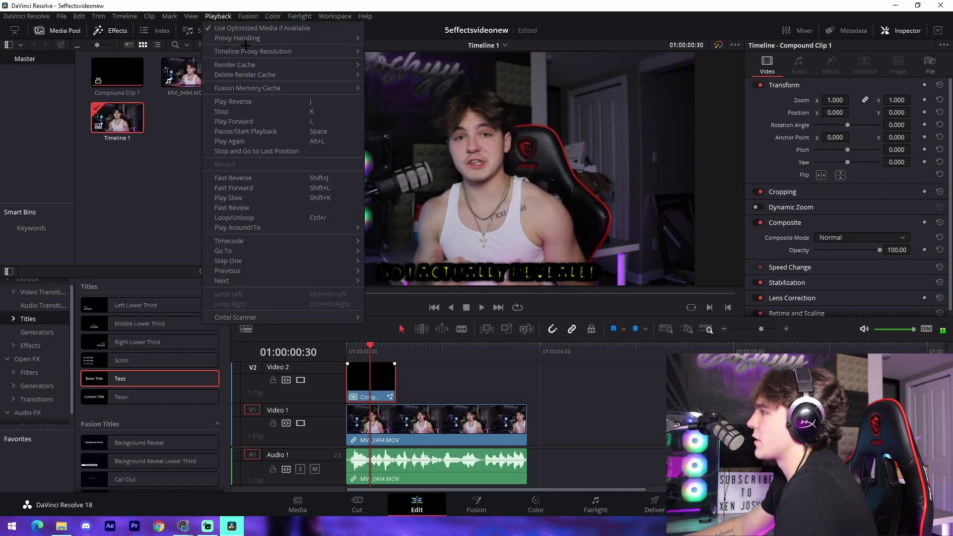
{"action": "left_click", "coordinate": [216, 11]}
{"action": "left_click", "coordinate": [217, 11]}
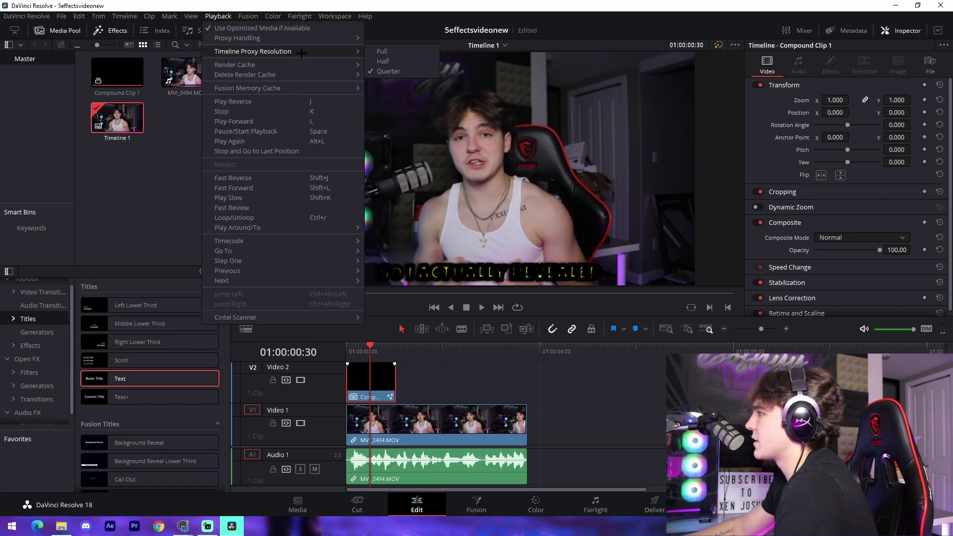
{"action": "left_click", "coordinate": [388, 53]}
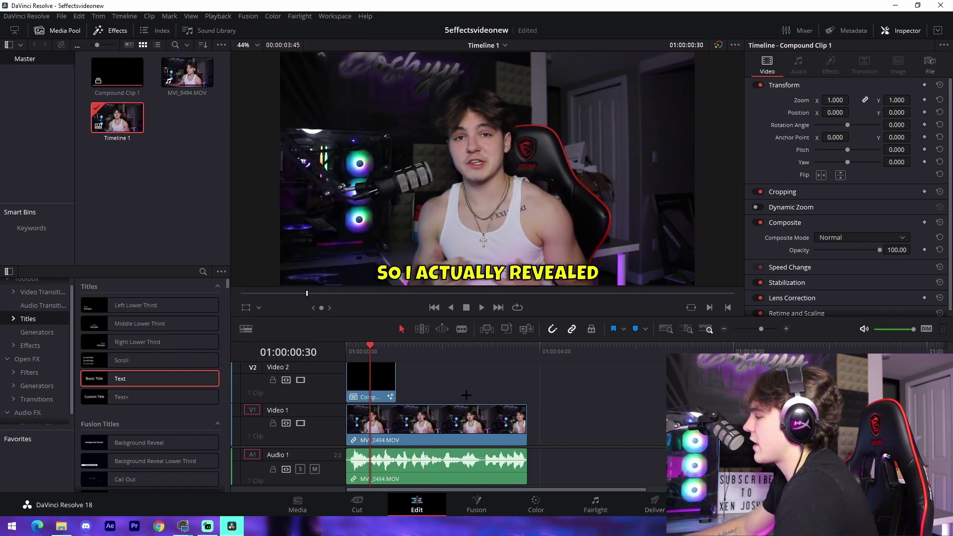
- Select the MVI_0494.MOV clip on Video 1 and open it on the Fusion page
{"action": "left_click", "coordinate": [415, 346]}
{"action": "mouse_move", "coordinate": [420, 340]}
{"action": "left_mouse_down"}
{"action": "mouse_move", "coordinate": [408, 362]}
{"action": "mouse_move", "coordinate": [433, 347]}
{"action": "left_mouse_up"}
{"action": "left_click", "coordinate": [431, 425]}
{"action": "left_click", "coordinate": [476, 504]}
{"action": "left_click", "coordinate": [359, 504]}
{"action": "left_click", "coordinate": [416, 505]}
{"action": "left_click", "coordinate": [446, 427]}
{"action": "left_click", "coordinate": [469, 520]}
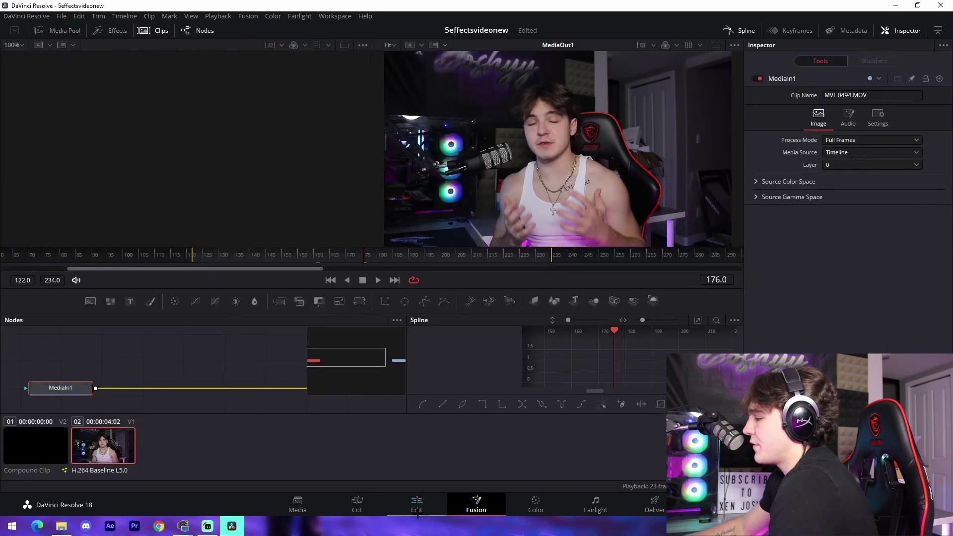
- Add an S_Shake node and insert it on the connection after MediaIn1
{"action": "left_click", "coordinate": [164, 365]}
{"action": "key", "text": "shift+space"}
{"action": "type", "text": "shake"}
{"action": "left_click", "coordinate": [452, 203]}
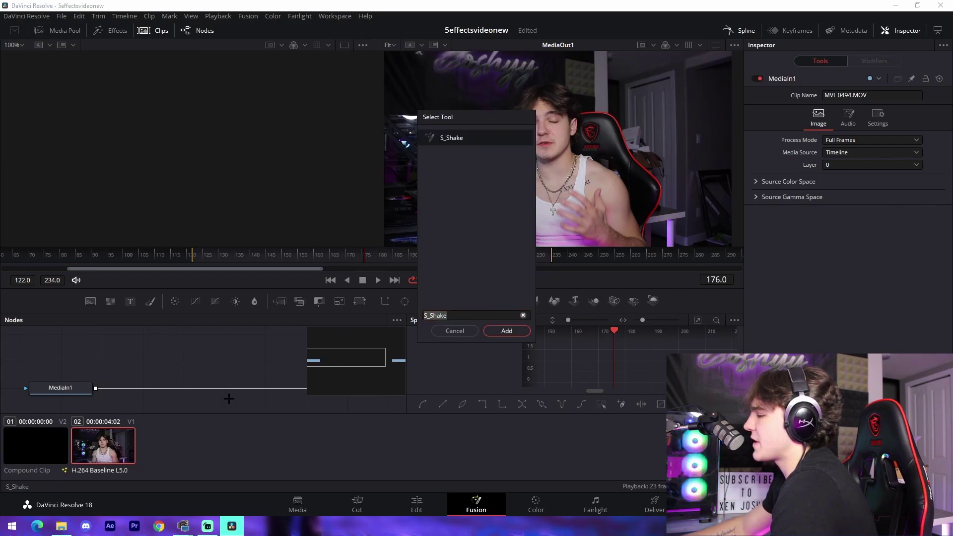
{"action": "key", "text": "Return"}
{"action": "left_click_drag", "start_coordinate": [188, 365], "coordinate": [237, 388]}
- Set the S_Shake amplitude to 0.35 and frequency to 0.2, and play the clip
{"action": "left_click", "coordinate": [219, 374]}
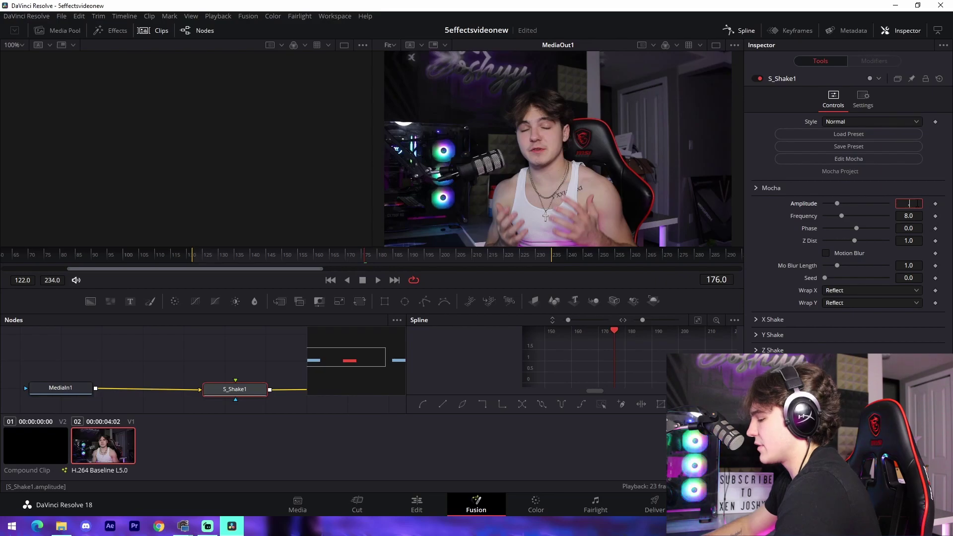
{"action": "type", "text": ".35"}
{"action": "key", "text": "Tab"}
{"action": "type", "text": ".2"}
{"action": "key", "text": "Tab"}
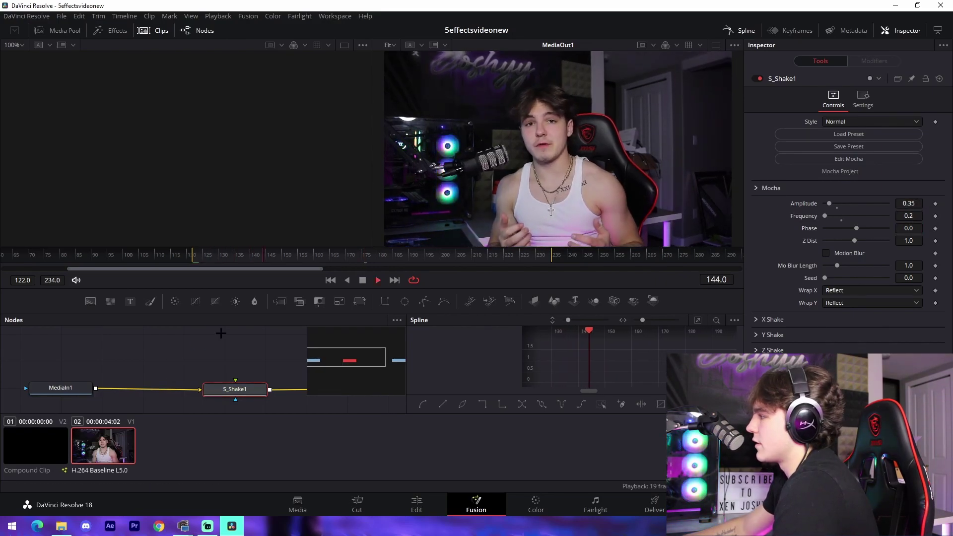
{"action": "key", "text": "space"}
- Return to the Edit page and review the shake effect on the timeline
{"action": "left_click", "coordinate": [415, 508]}
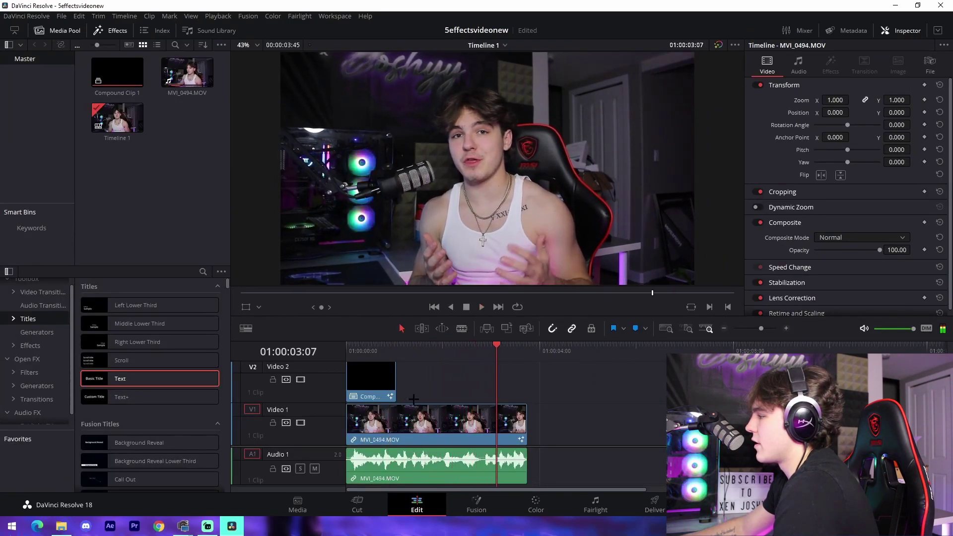
{"action": "left_click", "coordinate": [467, 413]}
{"action": "left_click", "coordinate": [444, 369]}
{"action": "left_click", "coordinate": [438, 347]}
- Copy the S_Shake node from the MVI_0494.MOV clip and paste it after S_BlurMoCurves1 in the compound clip's Fusion composition
{"action": "left_click", "coordinate": [447, 422]}
{"action": "left_click", "coordinate": [467, 507]}
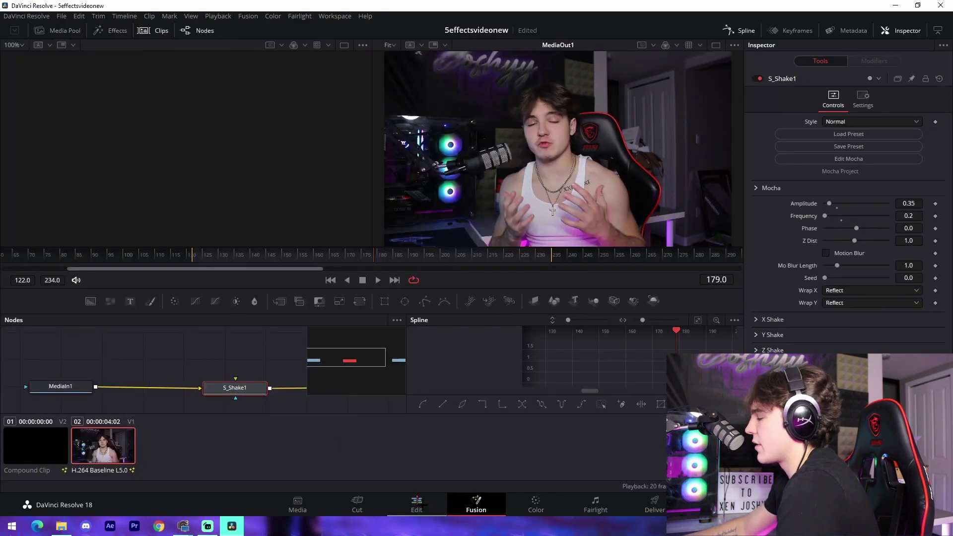
{"action": "key", "text": "shift+4"}
{"action": "left_click", "coordinate": [367, 350]}
{"action": "left_click", "coordinate": [370, 378]}
{"action": "left_click", "coordinate": [475, 505]}
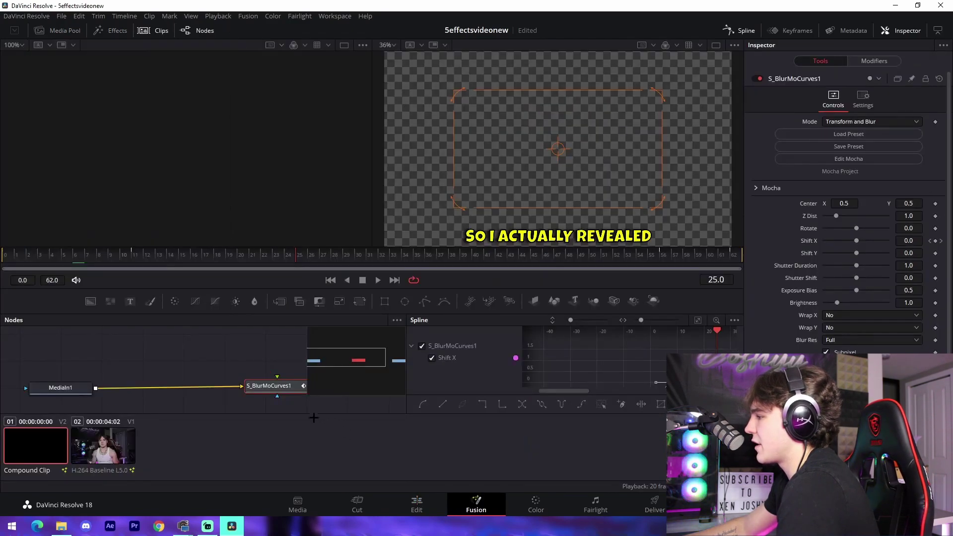
{"action": "key", "text": "ctrl+v"}
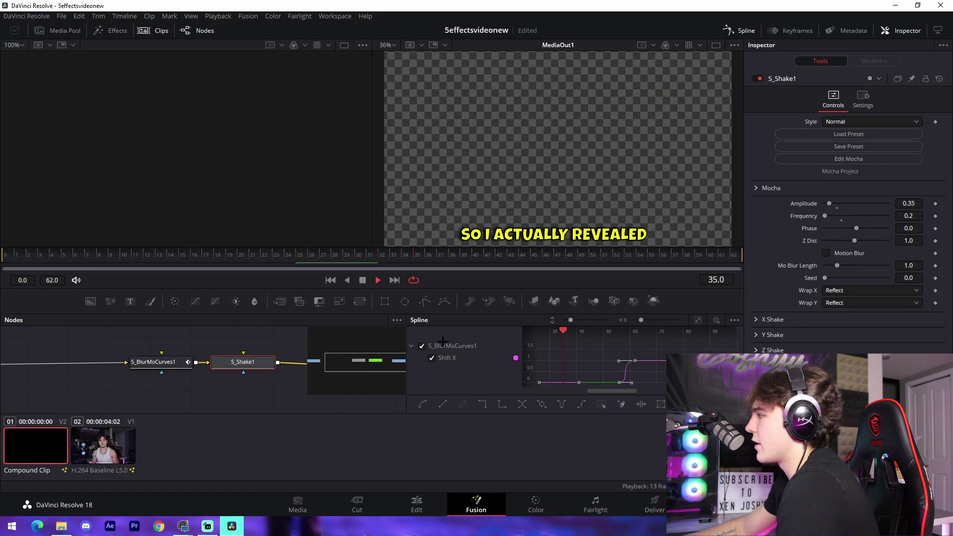
- On the Edit page, split the MVI_0494.MOV clip and its audio at about 01:00:02:12
{"action": "left_click", "coordinate": [442, 506]}
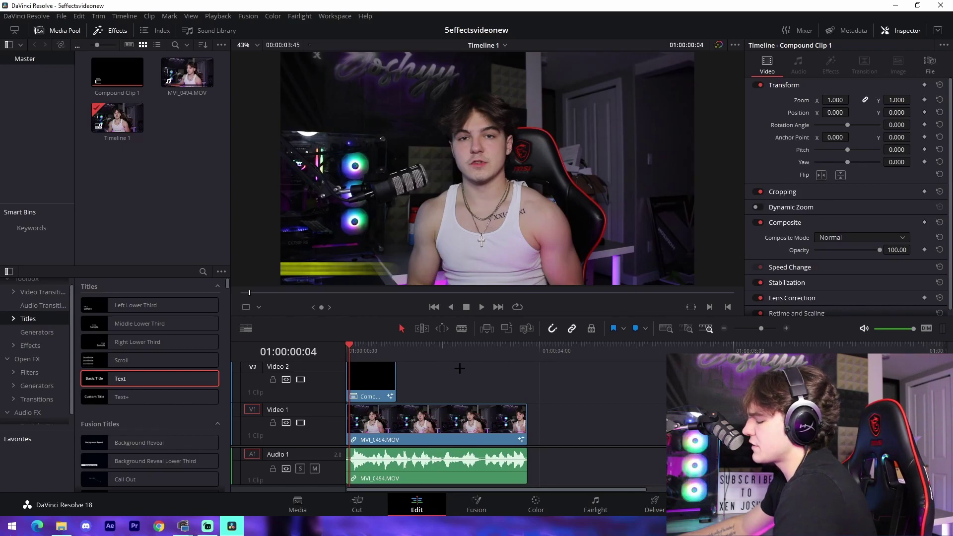
{"action": "key", "text": "ctrl+b"}
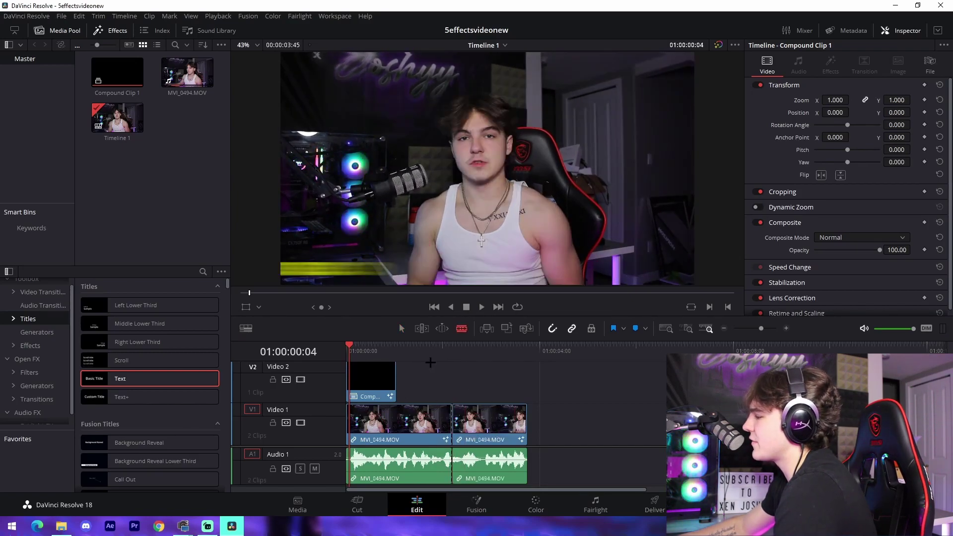
{"action": "key", "text": "space"}
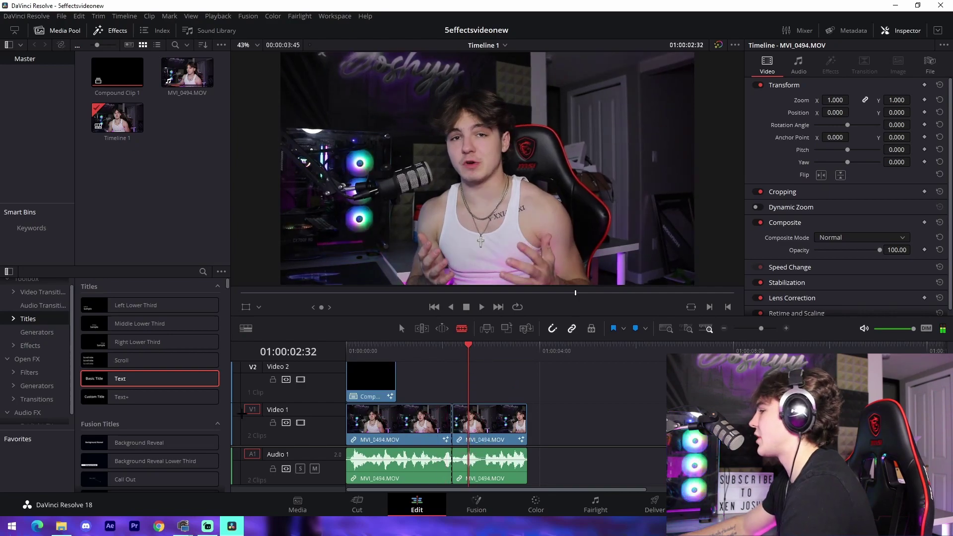
- Place an Adjustment Clip on Video 2 across the cut and open it on the Fusion page
{"action": "left_click", "coordinate": [29, 346]}
{"action": "left_click_drag", "start_coordinate": [135, 304], "coordinate": [447, 381]}
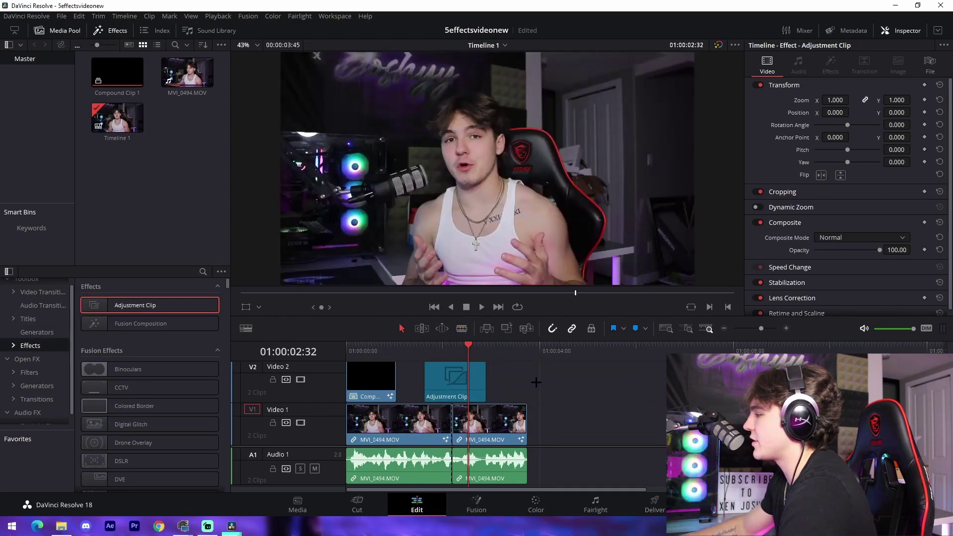
{"action": "left_click_drag", "start_coordinate": [466, 350], "coordinate": [533, 351]}
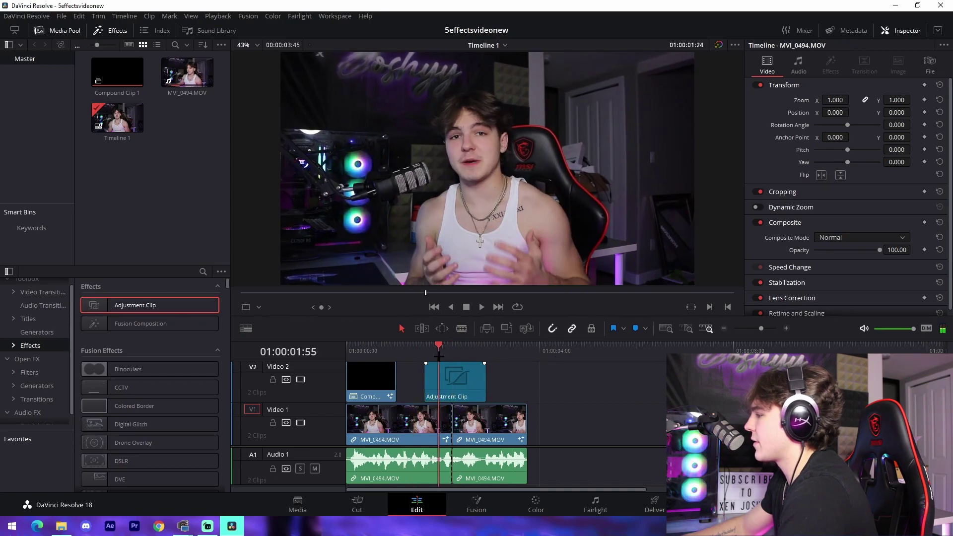
{"action": "left_click_drag", "start_coordinate": [439, 357], "coordinate": [453, 355]}
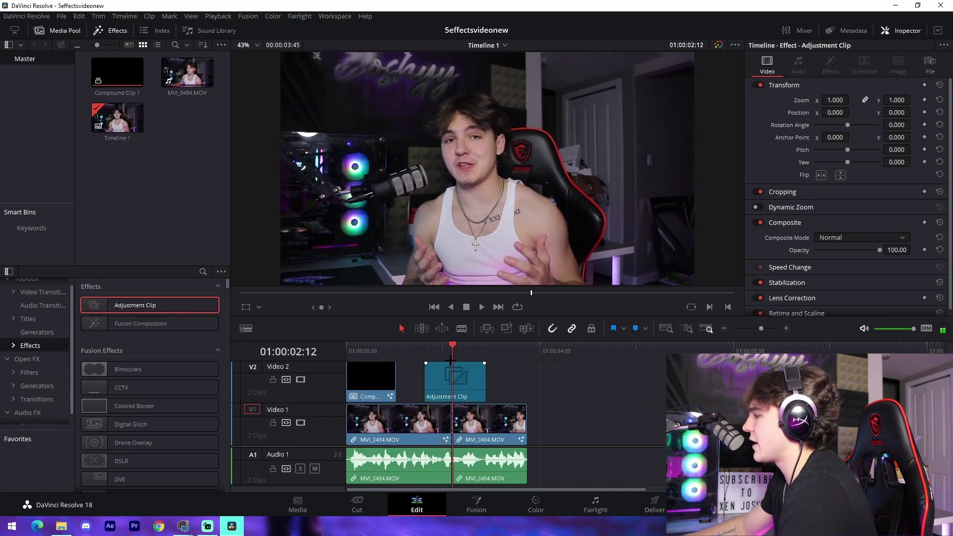
{"action": "left_click", "coordinate": [476, 504]}
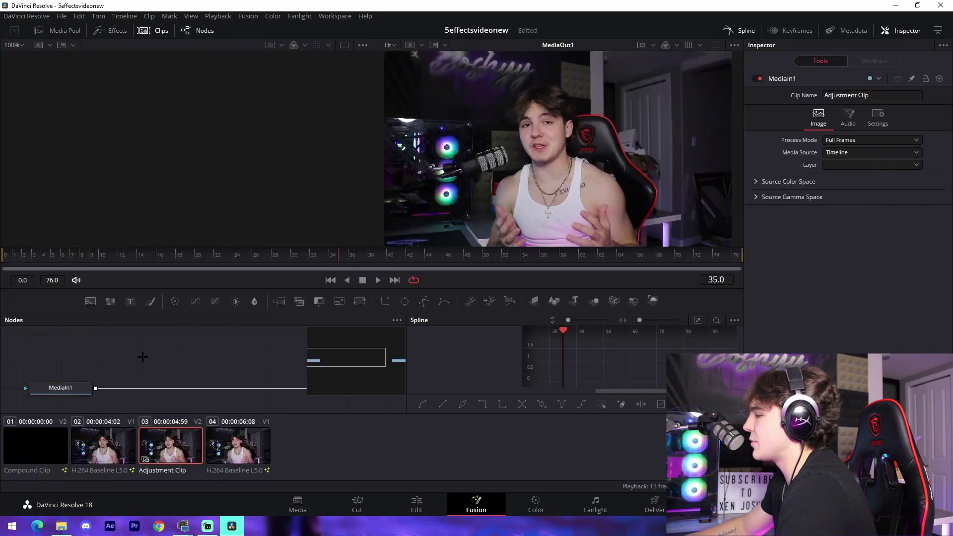
- Bring JoshyySwipeUp.setting from the Joshyy Transition Pack's Davinci folder into the adjustment clip's node graph
{"action": "left_click", "coordinate": [61, 525]}
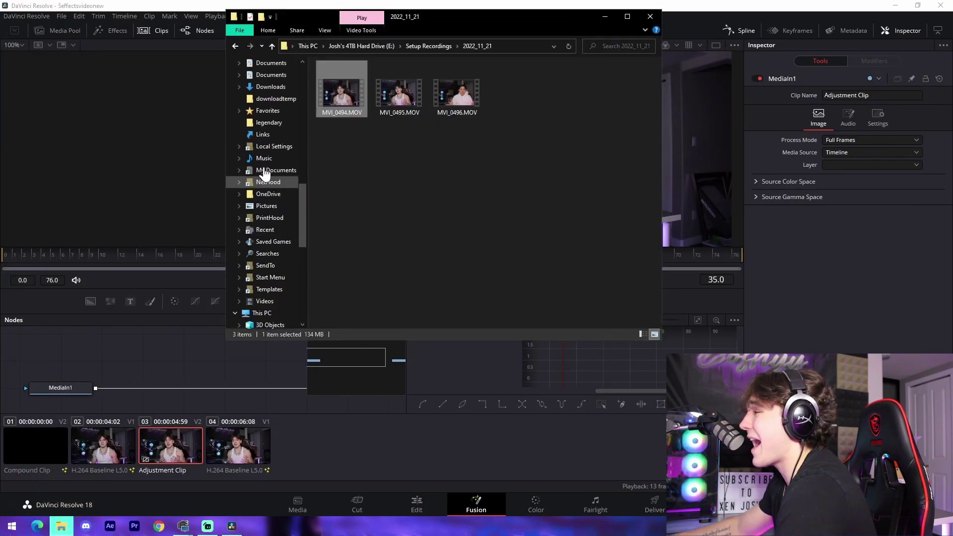
{"action": "scroll", "coordinate": [264, 174], "scroll_direction": "up", "scroll_amount": 10}
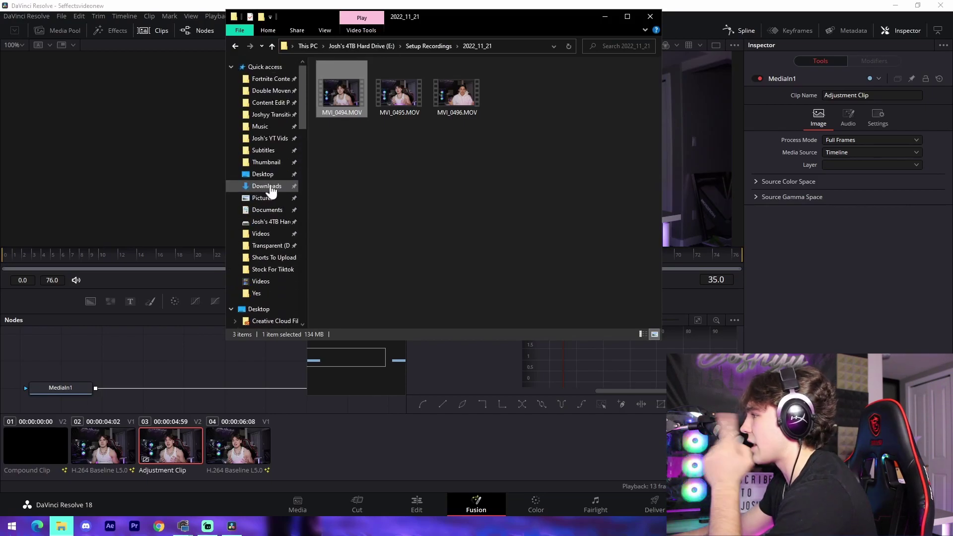
{"action": "left_click", "coordinate": [268, 114]}
{"action": "double_click", "coordinate": [388, 99]}
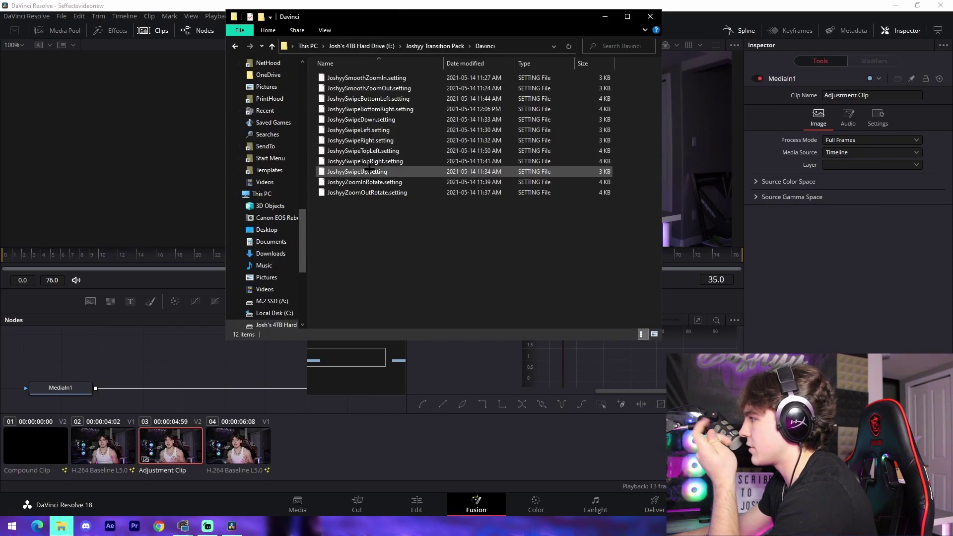
{"action": "left_click_drag", "start_coordinate": [368, 171], "coordinate": [234, 388]}
{"action": "left_click", "coordinate": [232, 362]}
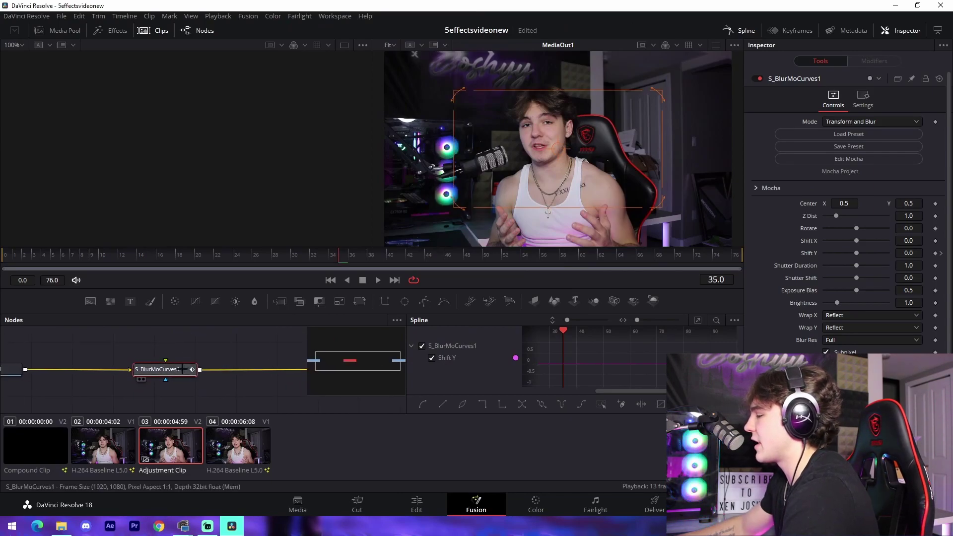
- Undo the automatic node insertion and connect MediaIn1 through S_BlurMoCurves1 to MediaOut1 manually
{"action": "key", "text": "ctrl+z"}
{"action": "key", "text": "ctrl+z"}
{"action": "left_click", "coordinate": [250, 368]}
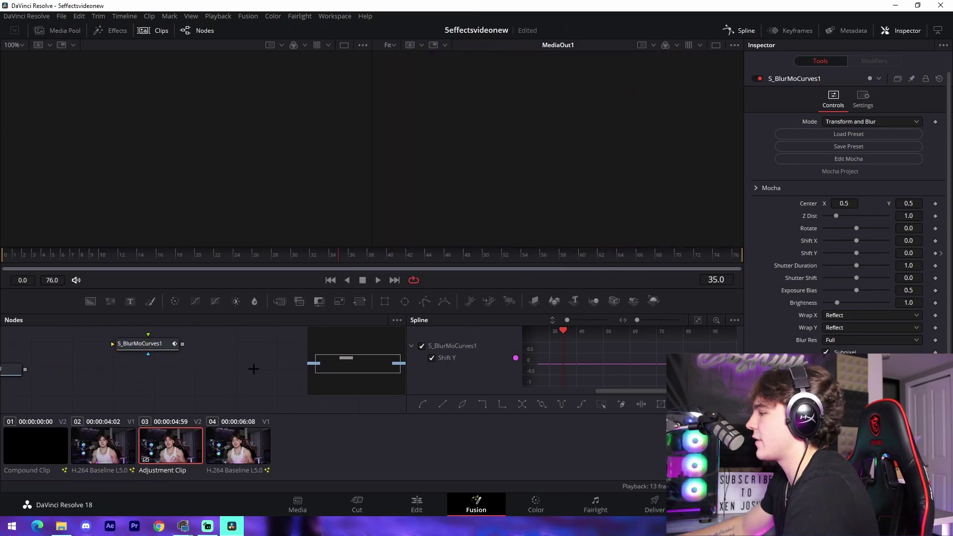
{"action": "left_click_drag", "start_coordinate": [60, 392], "coordinate": [254, 334]}
{"action": "left_click_drag", "start_coordinate": [281, 353], "coordinate": [258, 372]}
{"action": "left_click_drag", "start_coordinate": [270, 373], "coordinate": [141, 376]}
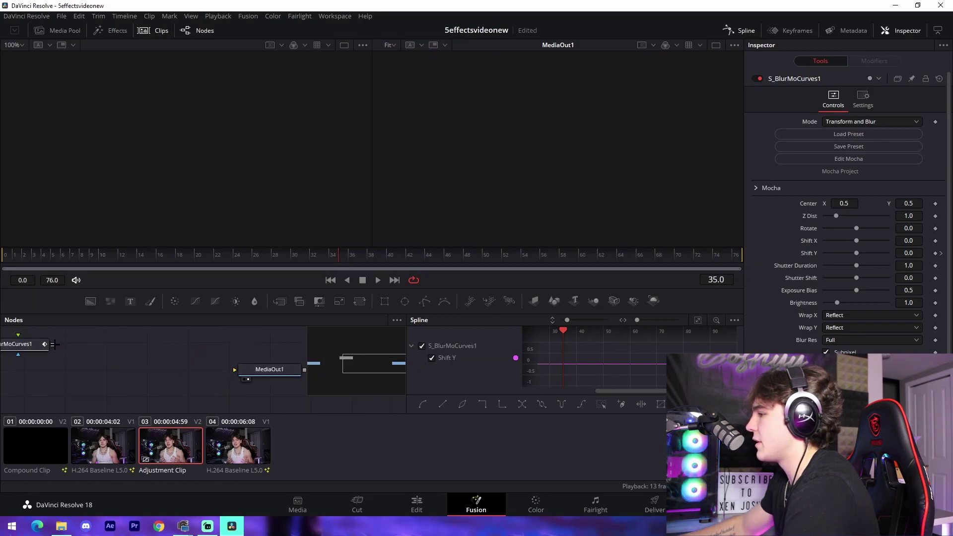
{"action": "left_click_drag", "start_coordinate": [52, 344], "coordinate": [235, 370]}
- In the Keyframes editor, shift the S_BlurMoCurves1 Shift Y keyframes earlier so the swipe falls around frame 35 of the adjustment clip
{"action": "left_click", "coordinate": [801, 30]}
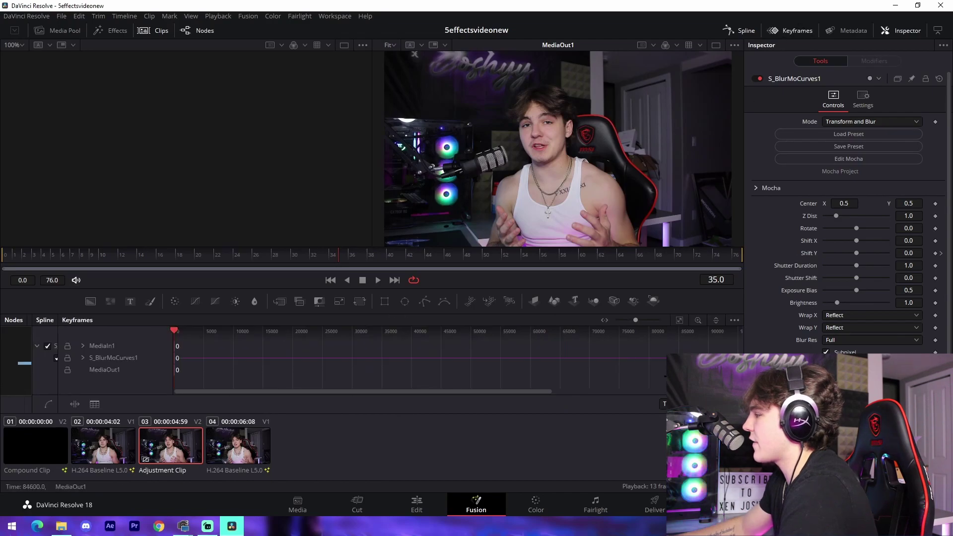
{"action": "left_click", "coordinate": [679, 319]}
{"action": "left_click", "coordinate": [702, 358]}
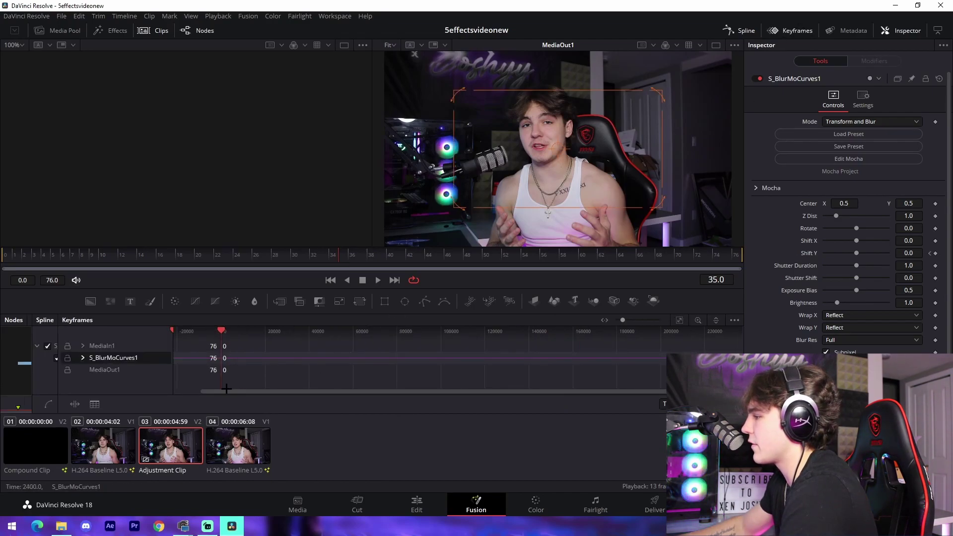
{"action": "left_click", "coordinate": [679, 319]}
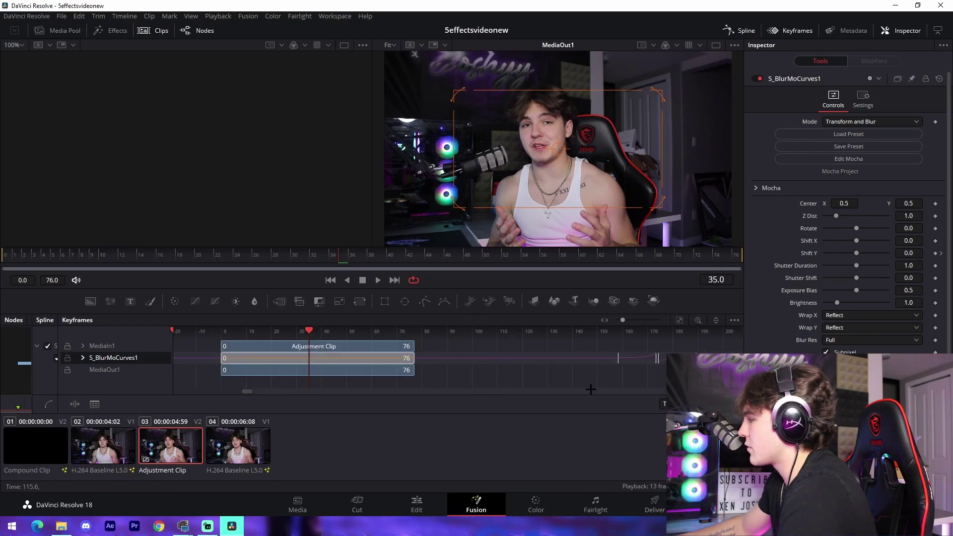
{"action": "left_click", "coordinate": [81, 358]}
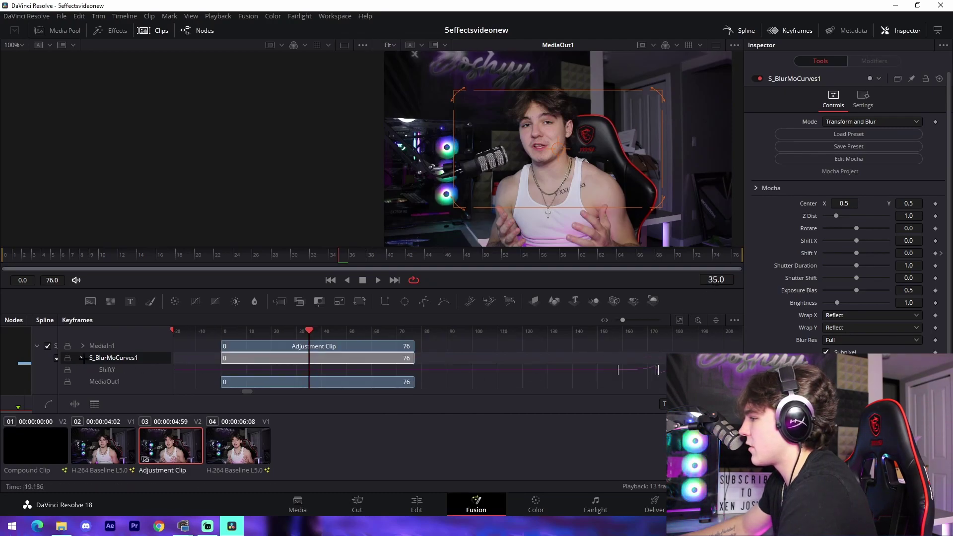
{"action": "left_click", "coordinate": [549, 383]}
{"action": "left_click_drag", "start_coordinate": [611, 388], "coordinate": [734, 367]}
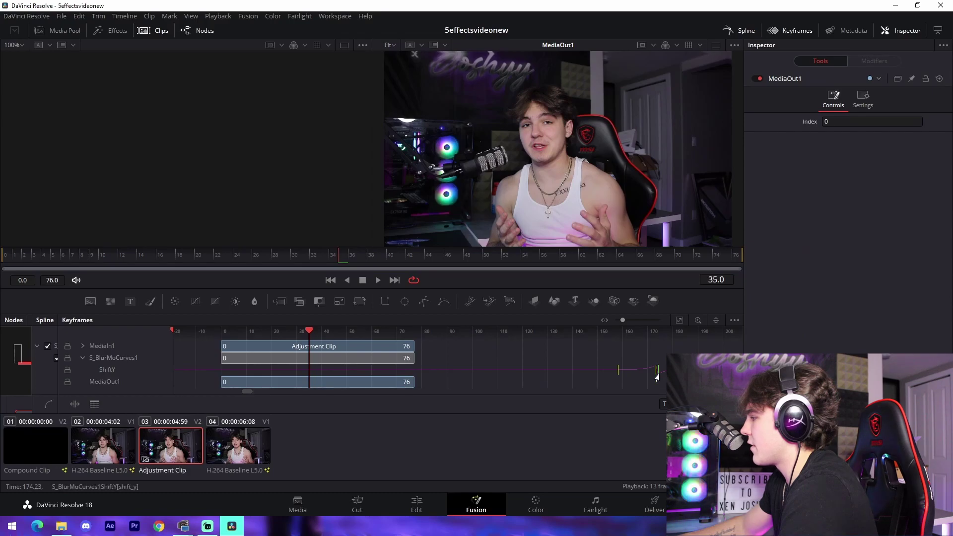
{"action": "left_click_drag", "start_coordinate": [354, 382], "coordinate": [308, 383]}
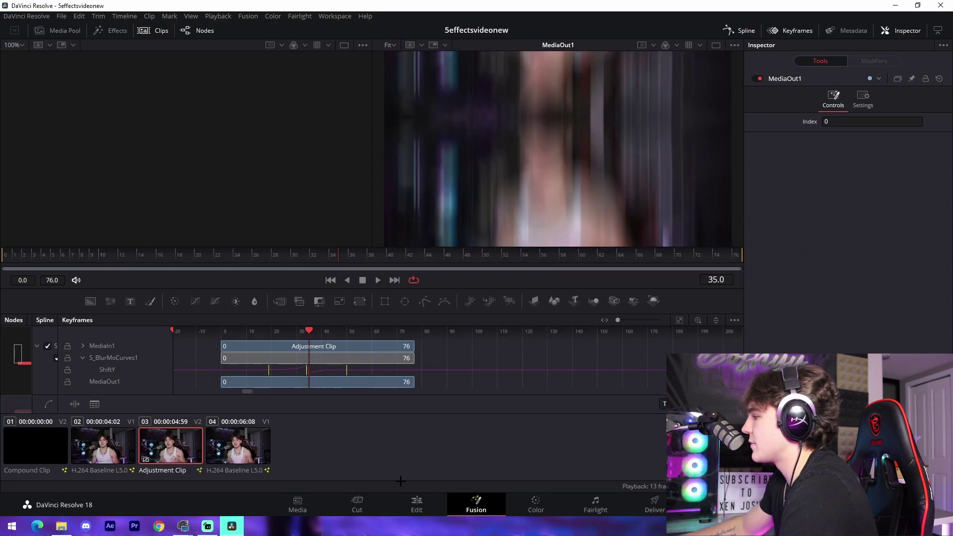
- Return to the Edit page and play back the swipe-up transition over the cut
{"action": "left_click", "coordinate": [415, 502]}
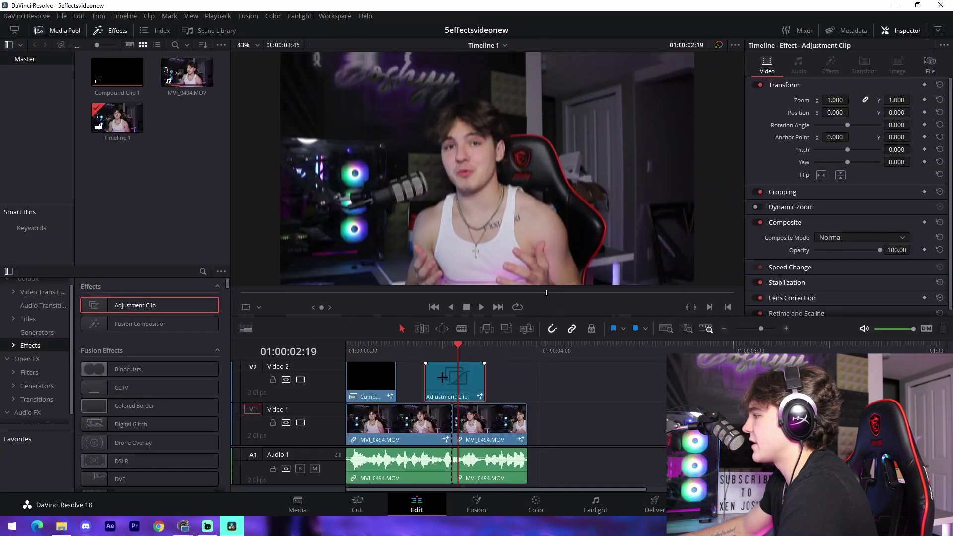
{"action": "left_click", "coordinate": [520, 374]}
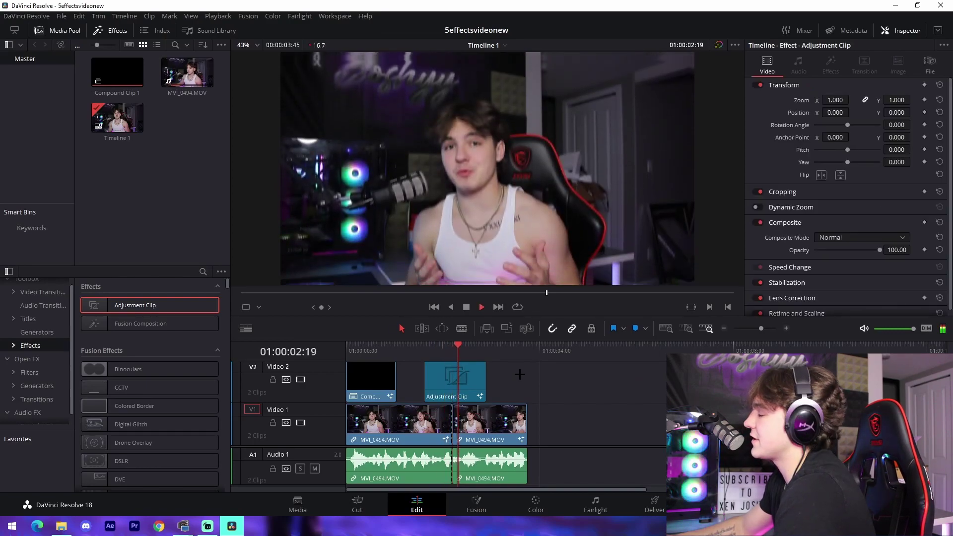
{"action": "scroll", "coordinate": [466, 395], "scroll_direction": "up", "scroll_amount": 1}
{"action": "left_click_drag", "start_coordinate": [430, 335], "coordinate": [119, 307]}
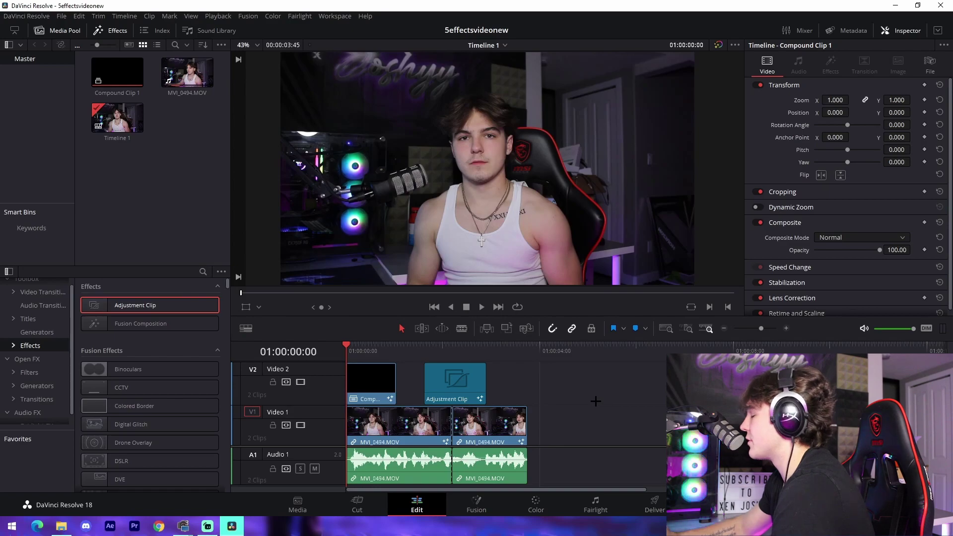
{"action": "left_click_drag", "start_coordinate": [112, 301], "coordinate": [389, 360]}
{"action": "left_click_drag", "start_coordinate": [585, 385], "coordinate": [378, 382]}
{"action": "key", "text": "space"}
{"action": "key", "text": "Home"}
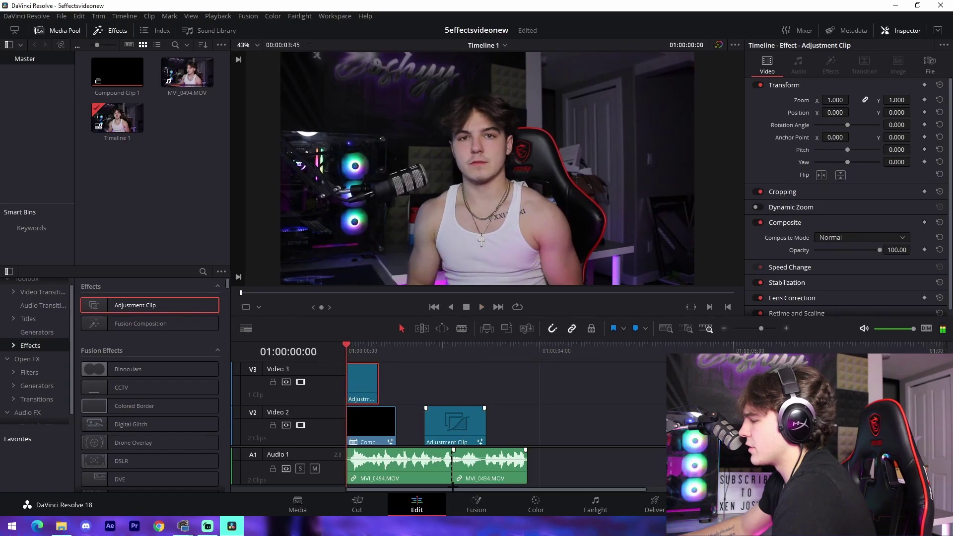
{"action": "key", "text": "Delete"}
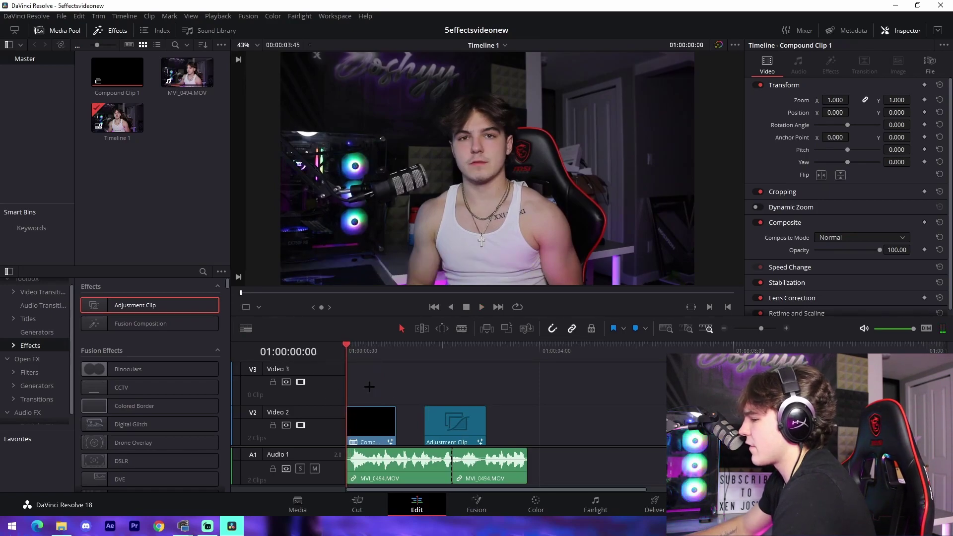
- Place an Adjustment Clip on Video 3 at the timeline start, shorten its end, and open it on the Fusion page
{"action": "left_click_drag", "start_coordinate": [131, 312], "coordinate": [357, 382]}
{"action": "left_click_drag", "start_coordinate": [588, 382], "coordinate": [408, 382]}
{"action": "left_click", "coordinate": [476, 503]}
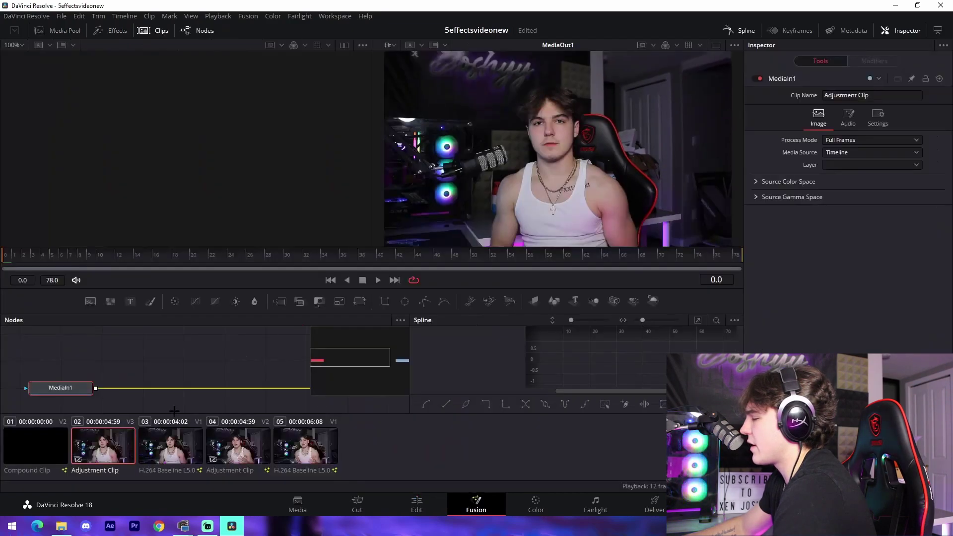
- Add an S_BlurMoCurves node and insert it on the connection between MediaIn1 and MediaOut1
{"action": "key", "text": "shift+space"}
{"action": "type", "text": "BLUR"}
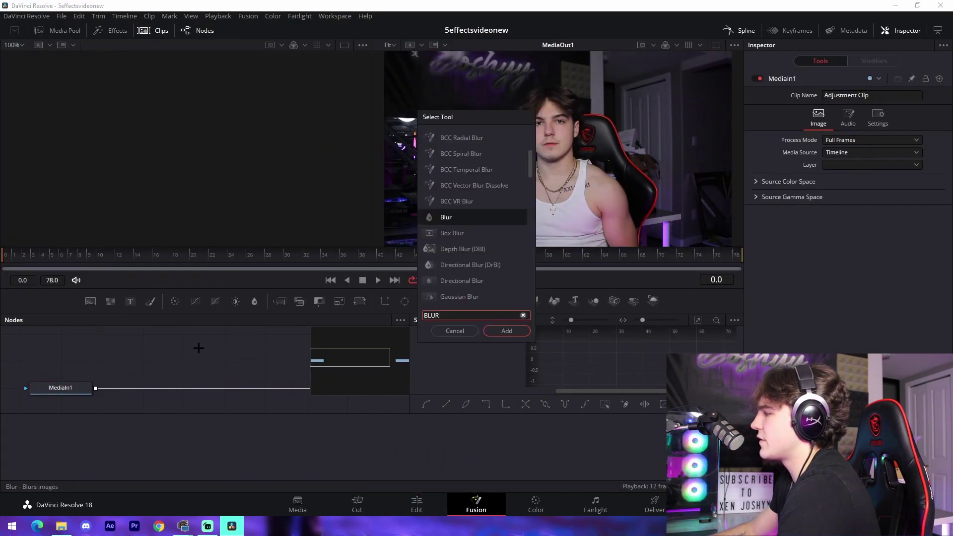
{"action": "type", "text": "MO"}
{"action": "key", "text": "Return"}
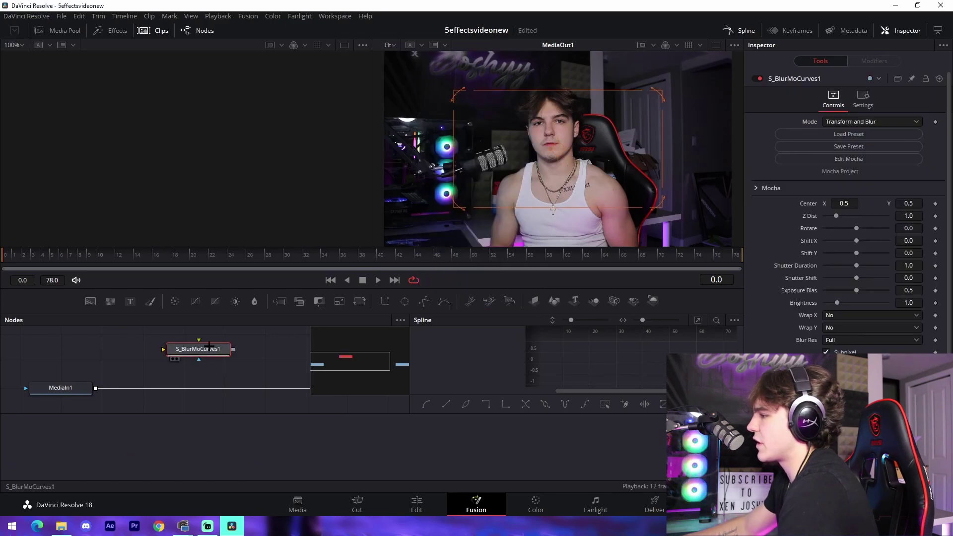
{"action": "left_click_drag", "start_coordinate": [209, 345], "coordinate": [232, 385]}
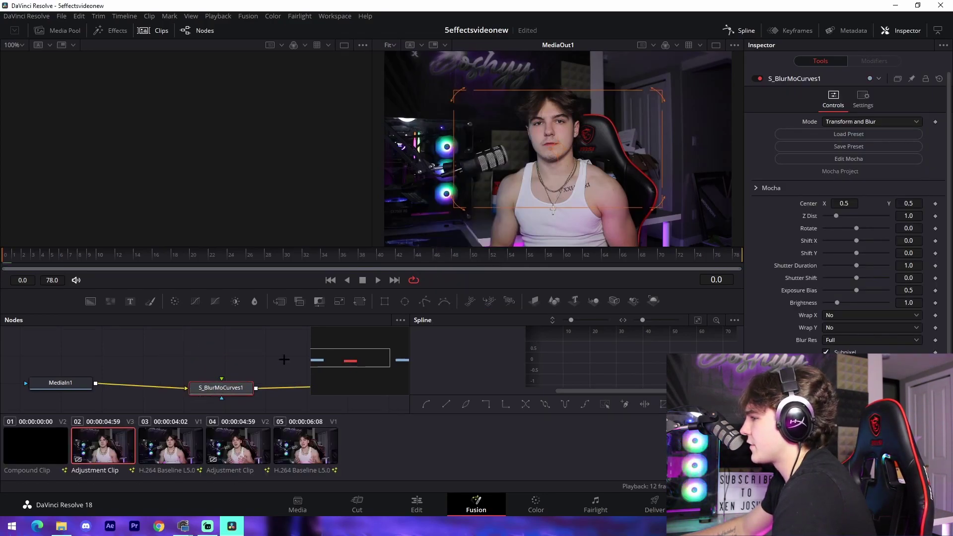
- Keyframe the Z Dist of S_BlurMoCurves1 at 0.4 on frame 0 and 1.0 on frame 28
{"action": "left_click", "coordinate": [935, 216]}
{"action": "type", "text": "0.4"}
{"action": "key", "text": "Tab"}
{"action": "key", "text": "space"}
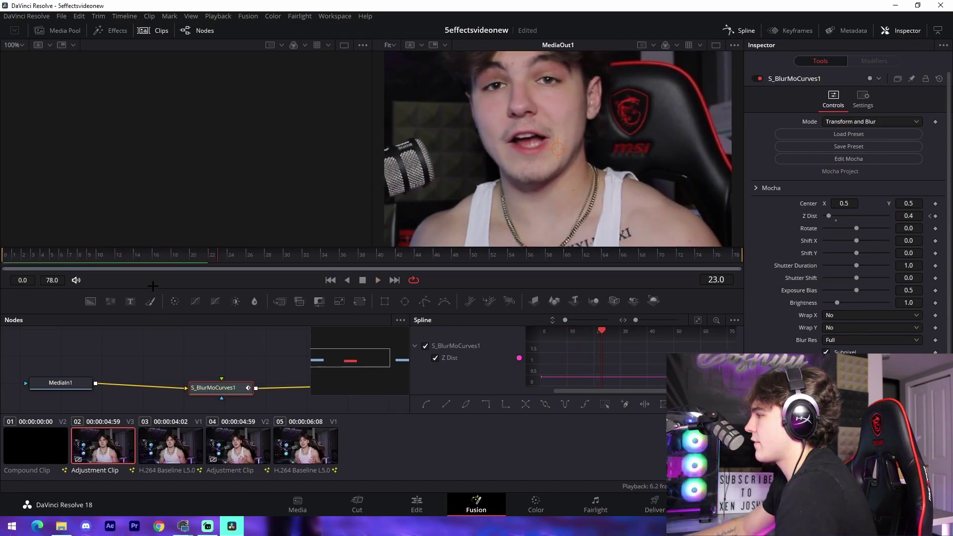
{"action": "left_click", "coordinate": [915, 216]}
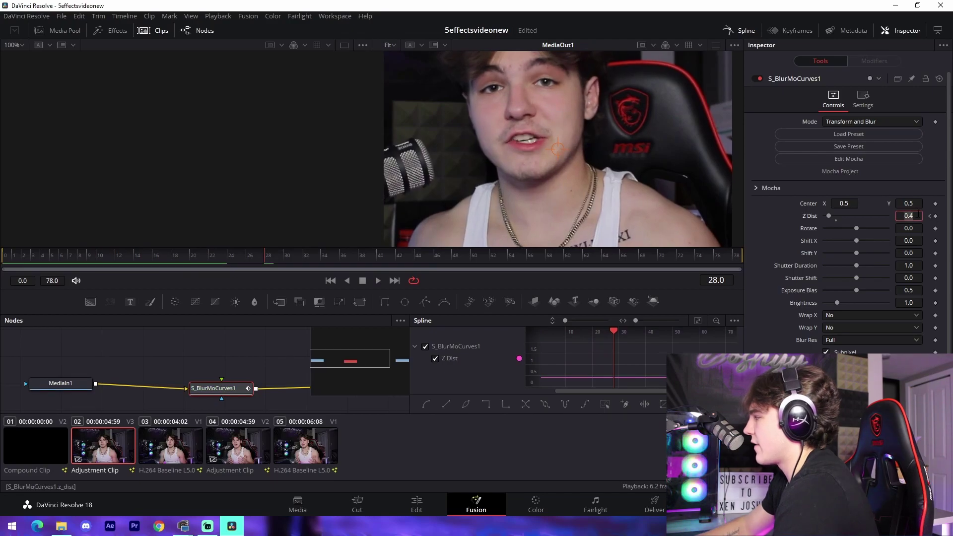
{"action": "type", "text": "1"}
{"action": "key", "text": "Return"}
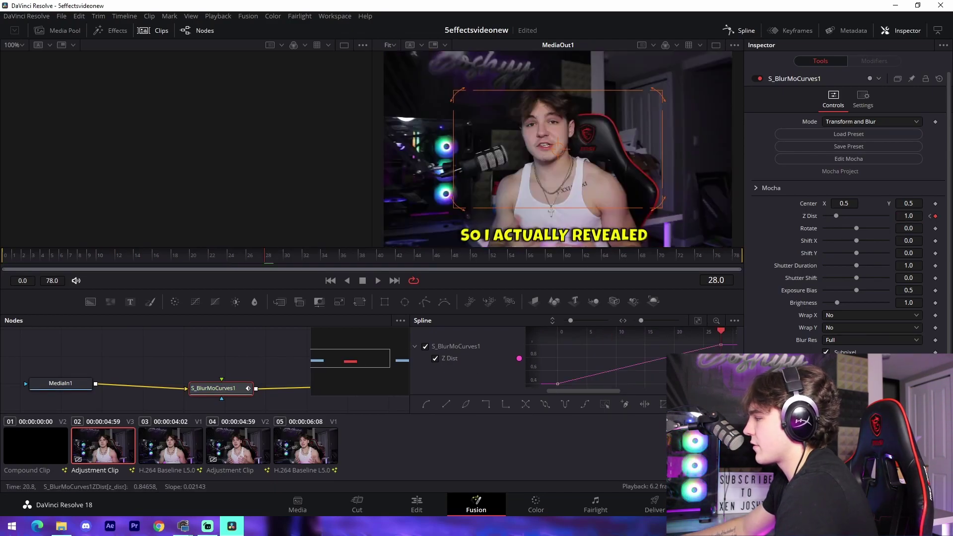
- Smooth the Z Dist spline and pull its handles toward the start so the zoom begins fast and eases out
{"action": "key", "text": "s"}
{"action": "left_click_drag", "start_coordinate": [612, 384], "coordinate": [557, 347]}
{"action": "left_click_drag", "start_coordinate": [667, 344], "coordinate": [560, 345]}
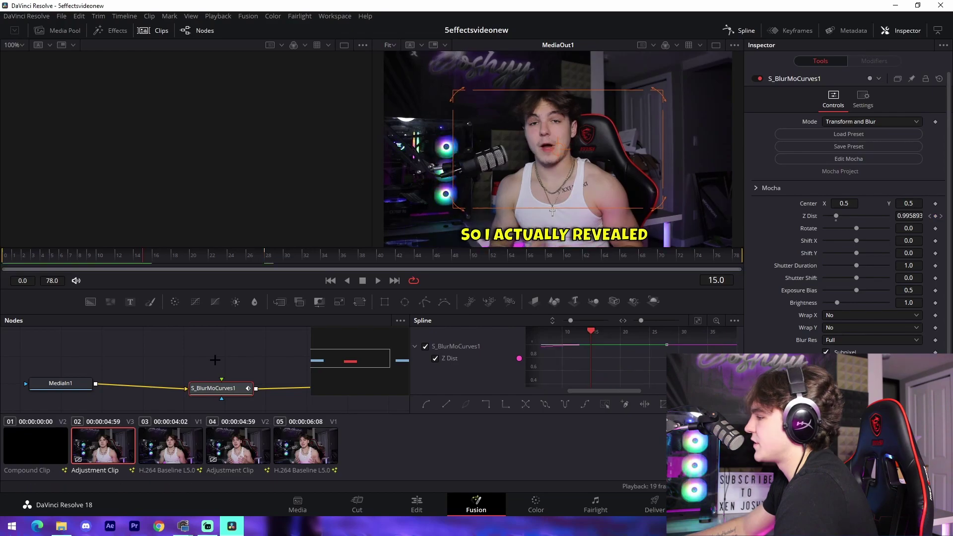
- Search the tools for a lens blur and add BCC Fast Lens Blur after S_BlurMoCurves1
{"action": "left_click_drag", "start_coordinate": [242, 386], "coordinate": [198, 376]}
{"action": "left_click", "coordinate": [408, 330]}
{"action": "key", "text": "shift+space"}
{"action": "type", "text": "lens"}
{"action": "key", "text": "BackSpace"}
{"action": "key", "text": "BackSpace"}
{"action": "key", "text": "BackSpace"}
{"action": "key", "text": "BackSpace"}
{"action": "type", "text": "gaus"}
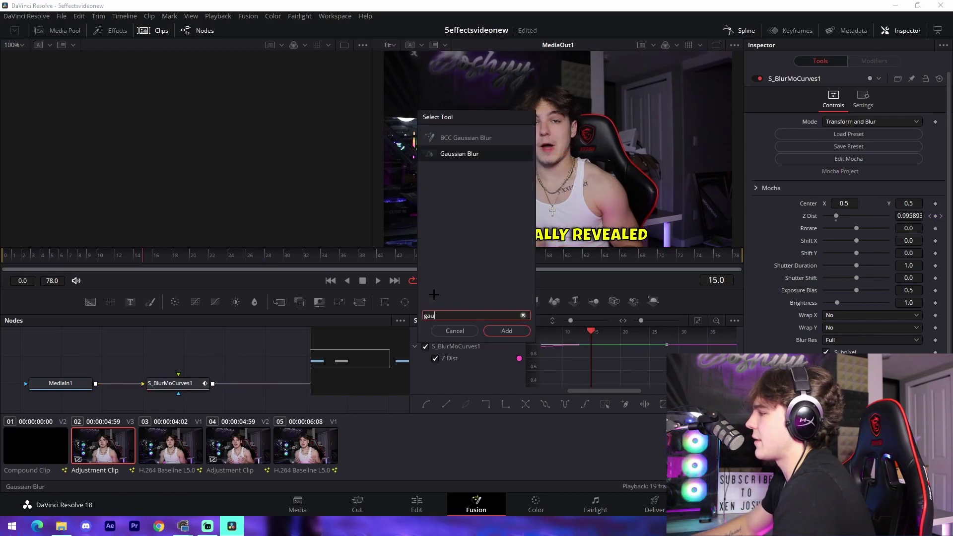
{"action": "key", "text": "BackSpace"}
{"action": "key", "text": "BackSpace"}
{"action": "key", "text": "BackSpace"}
{"action": "type", "text": "lensnl"}
{"action": "key", "text": "BackSpace"}
{"action": "type", "text": "blu"}
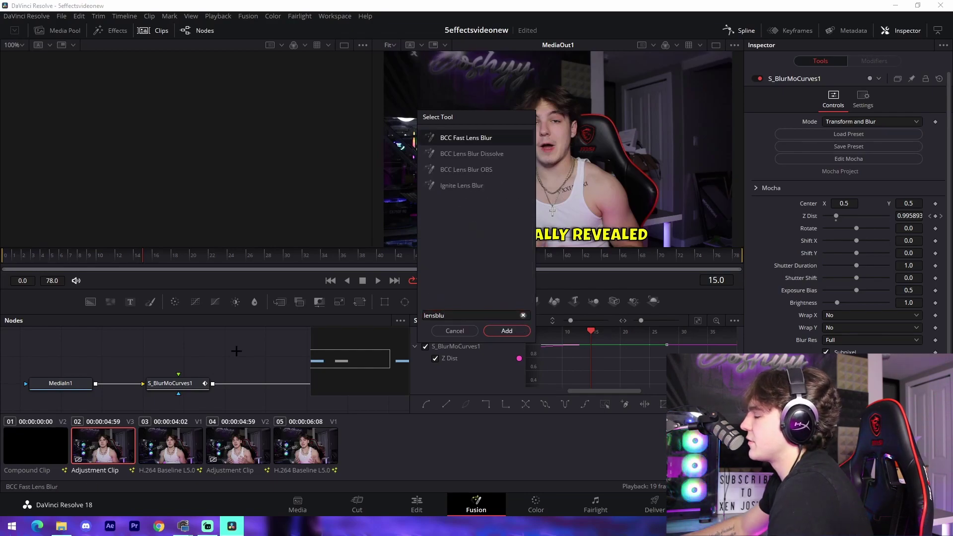
{"action": "key", "text": "Return"}
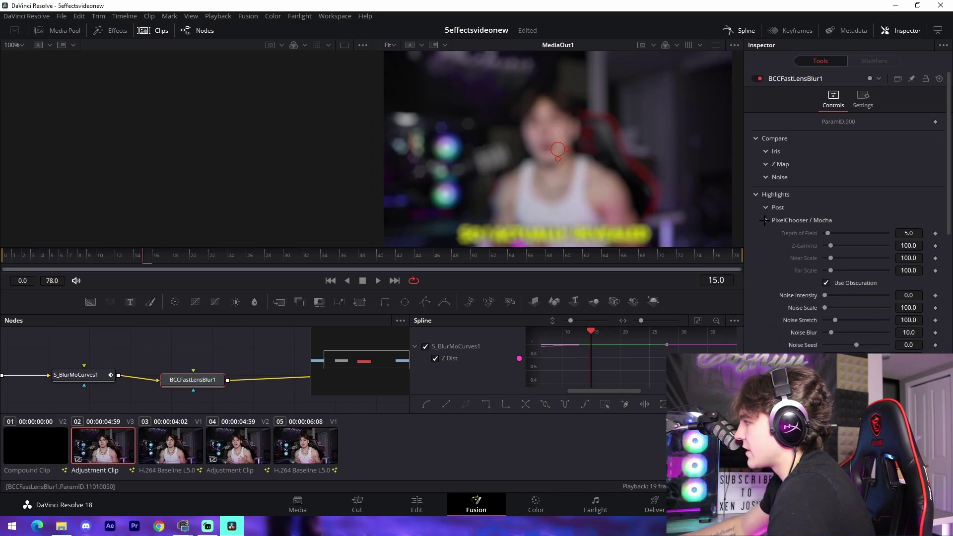
- Set the Iris Scale of BCCFastLensBlur1 to 8 and keyframe it on frames 28 and 0
{"action": "scroll", "coordinate": [794, 263], "scroll_direction": "down", "scroll_amount": 3}
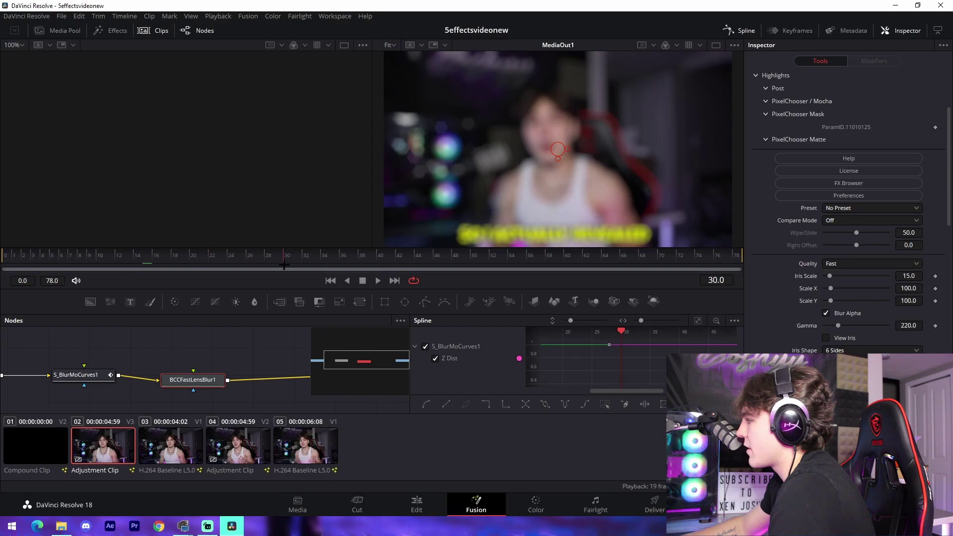
{"action": "left_click_drag", "start_coordinate": [284, 266], "coordinate": [265, 267]}
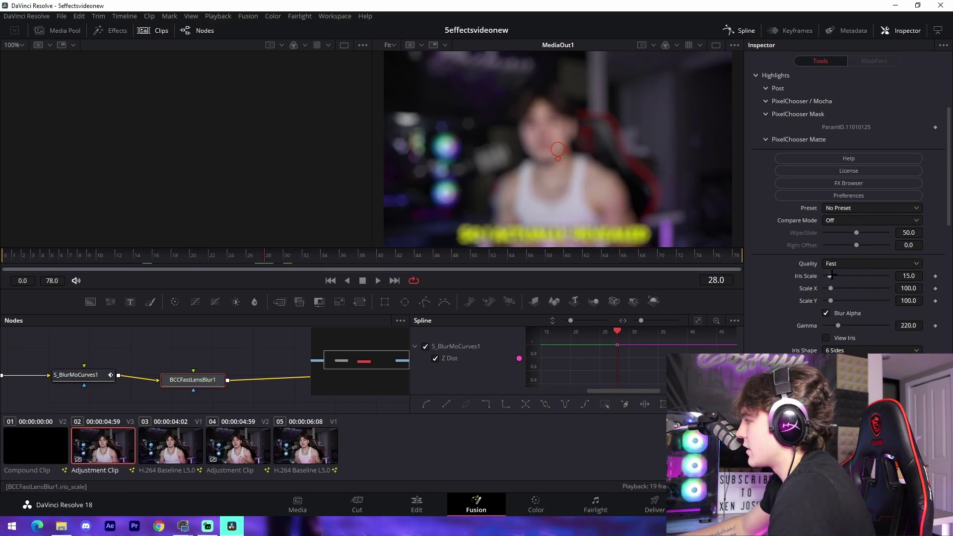
{"action": "left_click_drag", "start_coordinate": [831, 275], "coordinate": [859, 289]}
{"action": "double_click", "coordinate": [918, 277]}
{"action": "type", "text": "8"}
{"action": "key", "text": "Tab"}
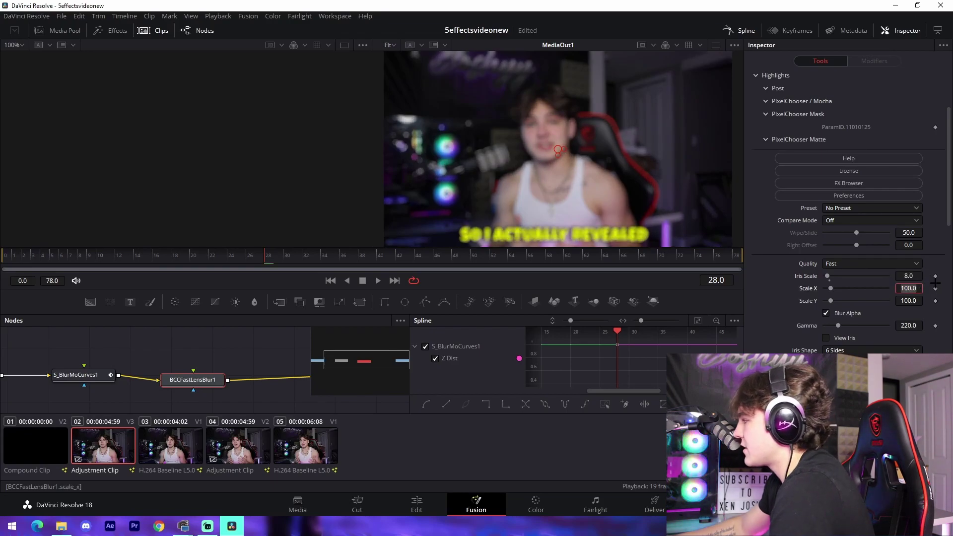
{"action": "left_click", "coordinate": [935, 276]}
{"action": "left_click", "coordinate": [4, 256]}
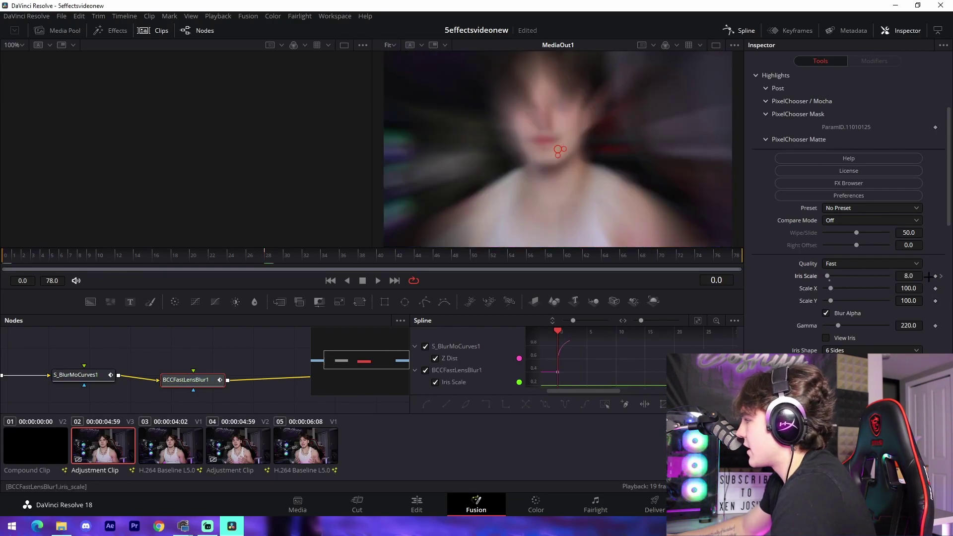
{"action": "left_click", "coordinate": [936, 276]}
{"action": "key", "text": "Home"}
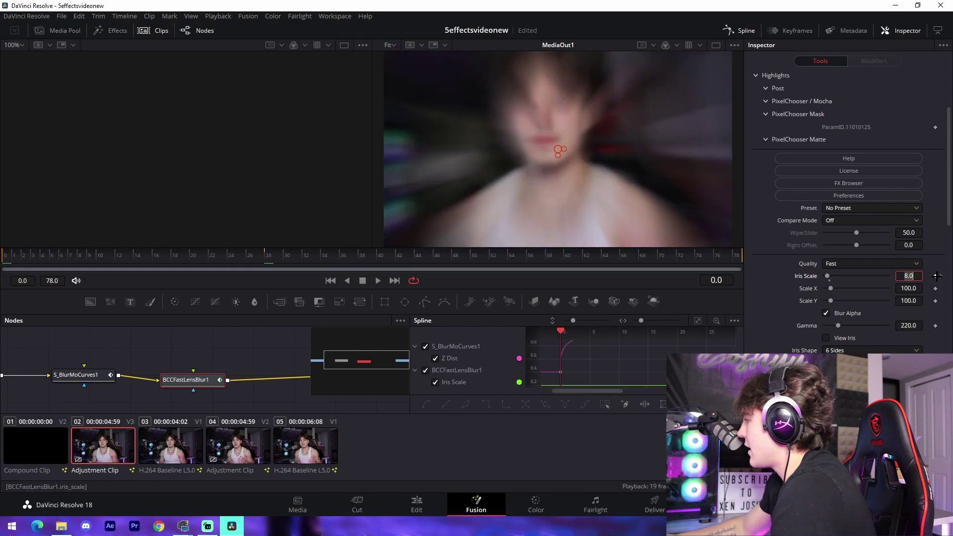
- Set the Iris Scale keyframe on frame 28 to 0 and play back the blurred zoom from frame 0
{"action": "left_click", "coordinate": [942, 277]}
{"action": "double_click", "coordinate": [918, 276]}
{"action": "type", "text": "0"}
{"action": "key", "text": "Tab"}
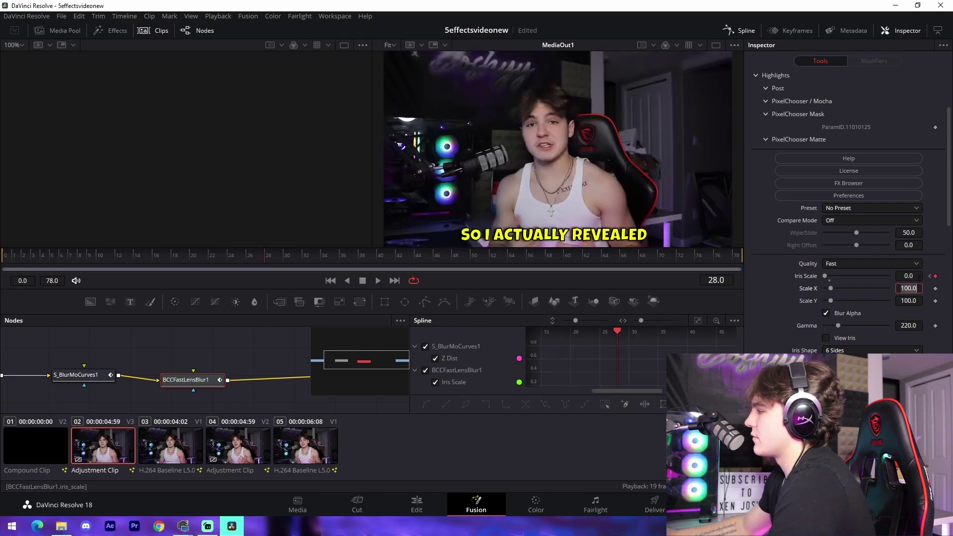
{"action": "left_click_drag", "start_coordinate": [55, 261], "coordinate": [4, 256]}
{"action": "left_click", "coordinate": [291, 359]}
{"action": "key", "text": "space"}
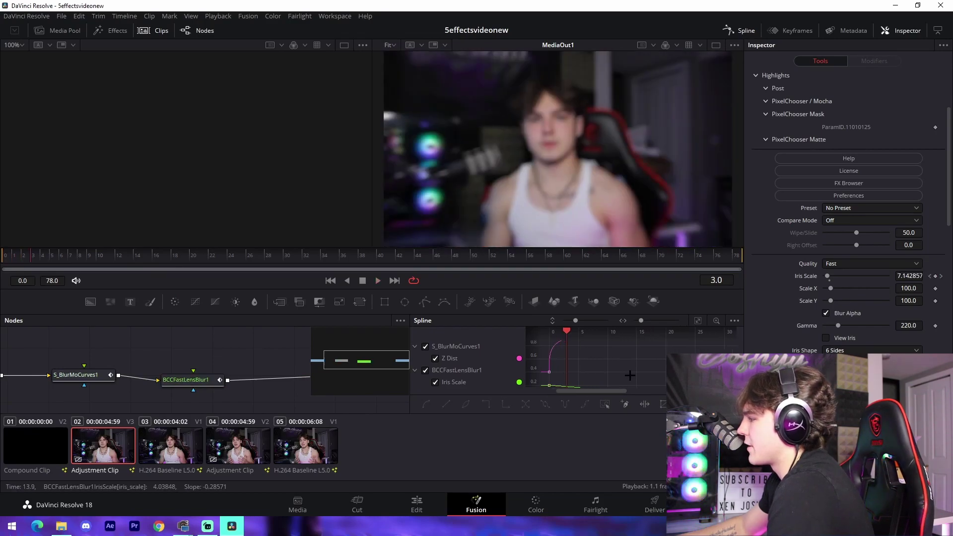
{"action": "key", "text": "space"}
- Show only the Iris Scale spline and pull its starting keyframe's handle steeply down so the blur falls off quickly
{"action": "left_click", "coordinate": [435, 358]}
{"action": "scroll", "coordinate": [682, 355], "scroll_direction": "down", "scroll_amount": 3}
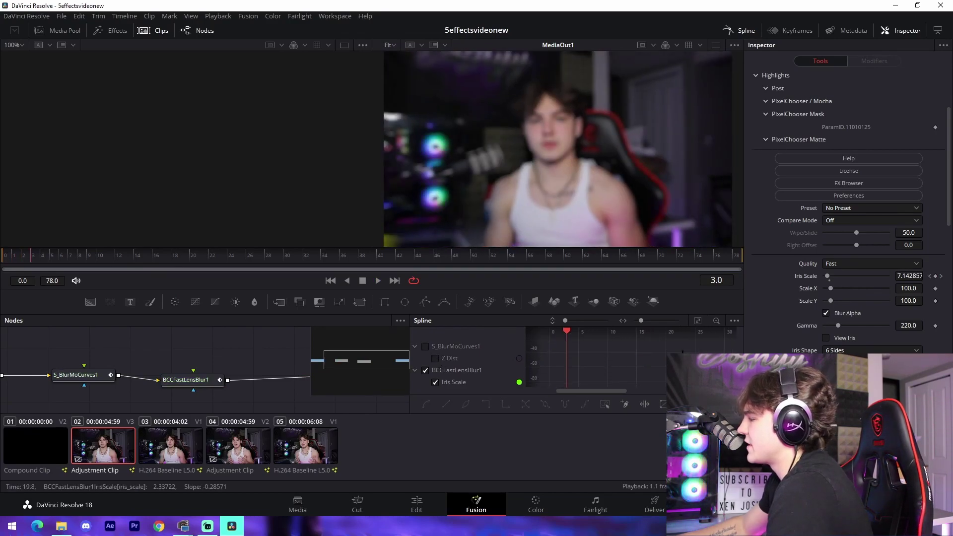
{"action": "left_click", "coordinate": [699, 321]}
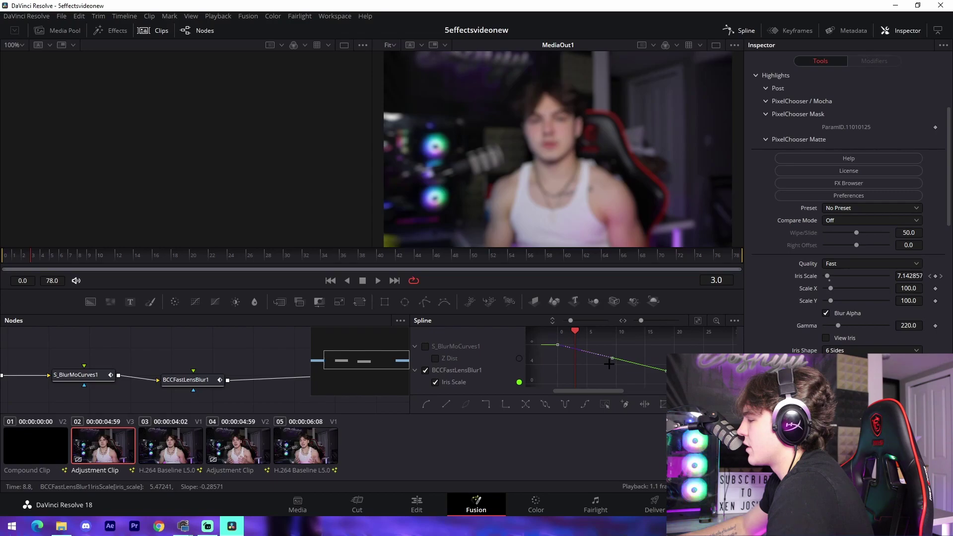
{"action": "left_click_drag", "start_coordinate": [612, 358], "coordinate": [563, 381]}
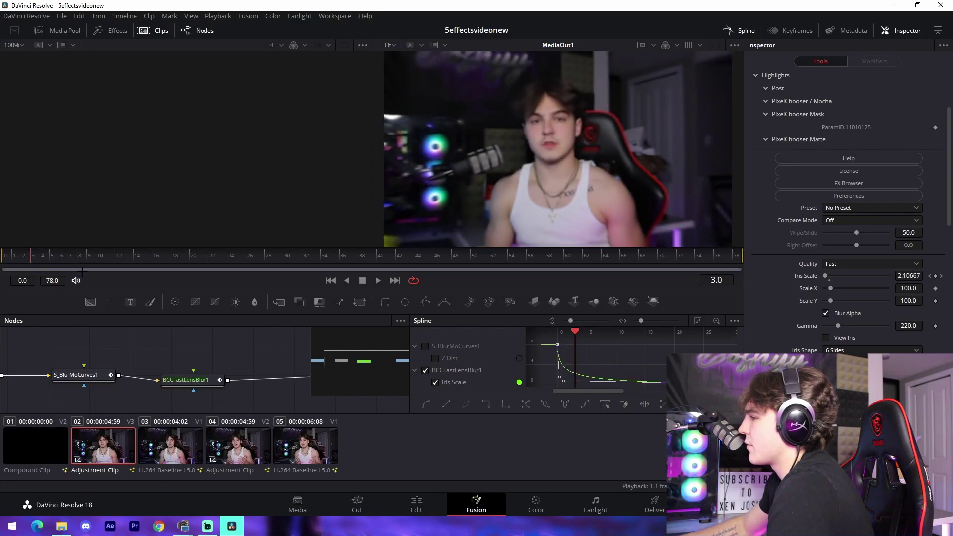